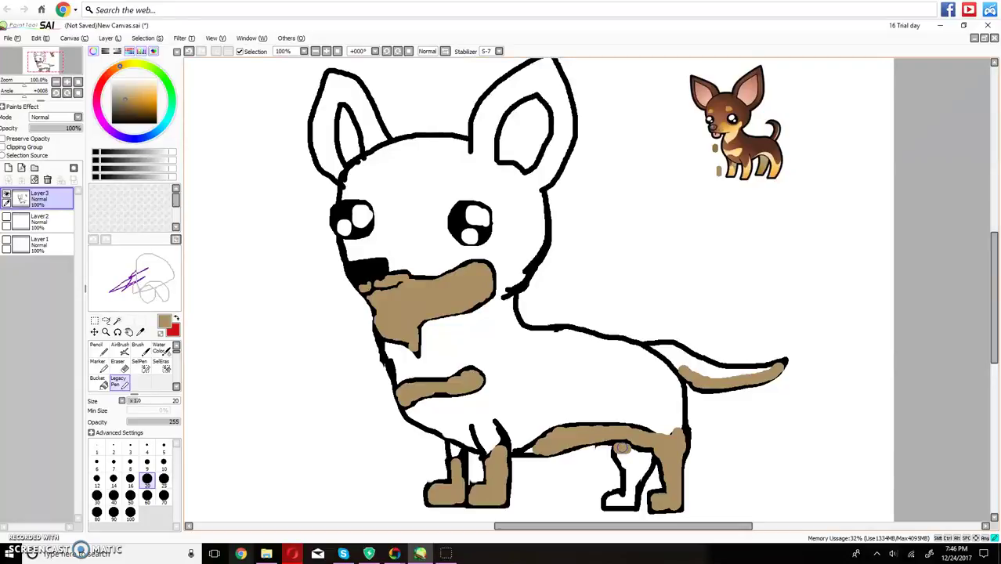
Fill the far hind leg with tan, then touch up the tan ends on the tail base and belly at brush size 8
left_click_drag(628, 451, 643, 464)
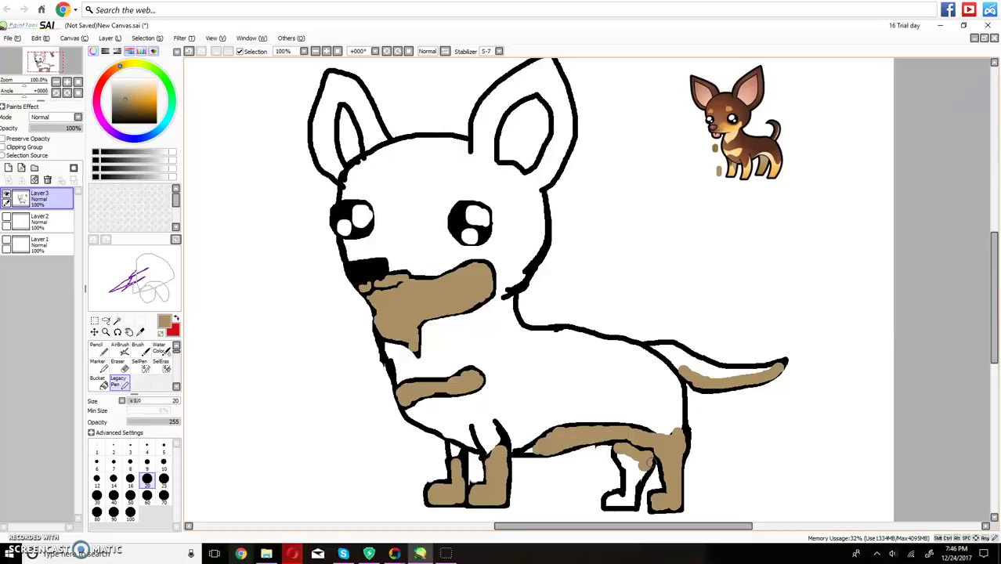
left_click_drag(624, 456, 631, 472)
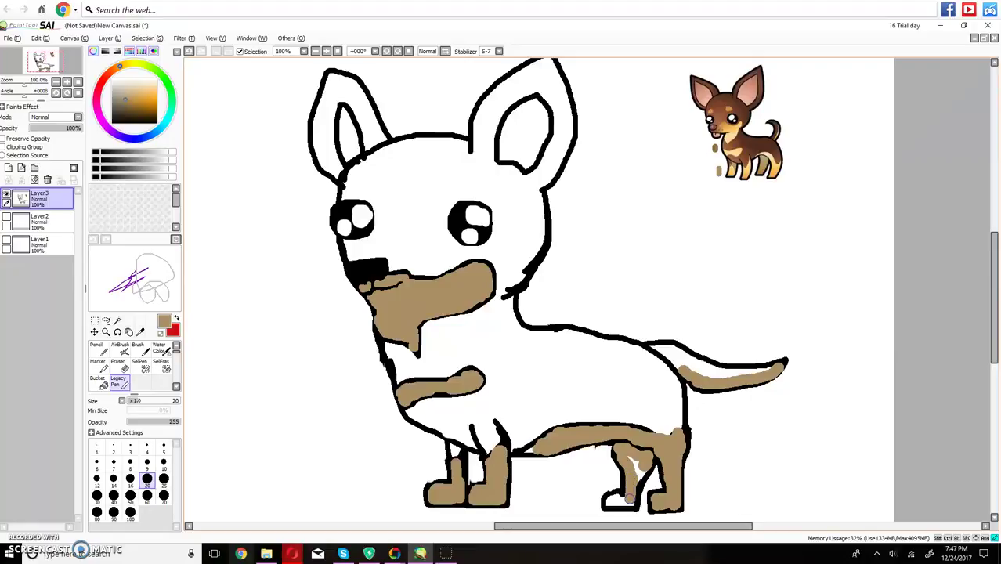
mouse_move(629, 501)
left_mouse_down()
mouse_move(643, 466)
mouse_move(637, 480)
mouse_move(627, 456)
left_mouse_up()
left_click(619, 501)
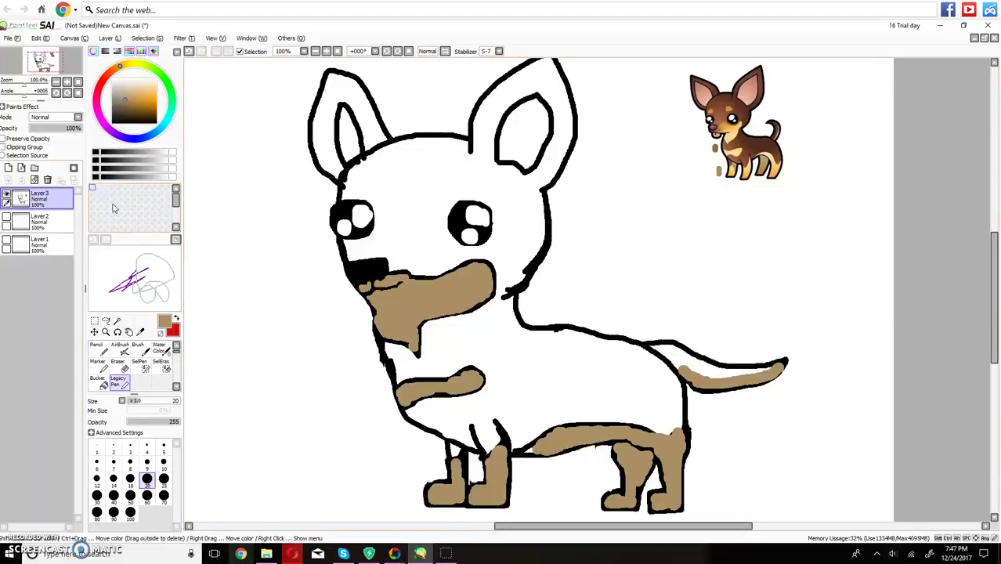
left_click(130, 461)
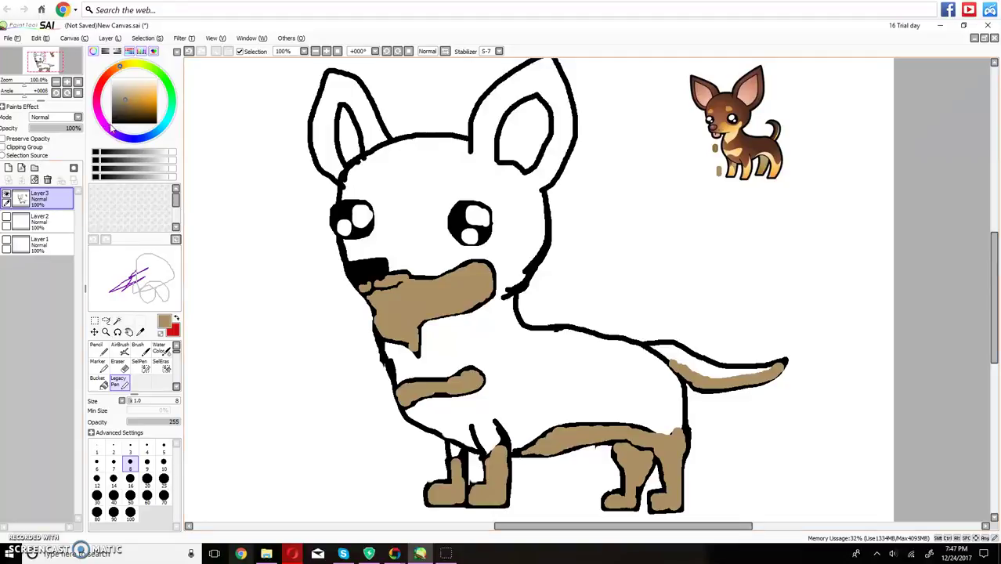
Try pale purple and then pale yellow inside the dog's left ear with a size 25 brush
left_click(108, 127)
mouse_move(109, 124)
left_mouse_down()
mouse_move(100, 119)
mouse_move(127, 88)
left_mouse_up()
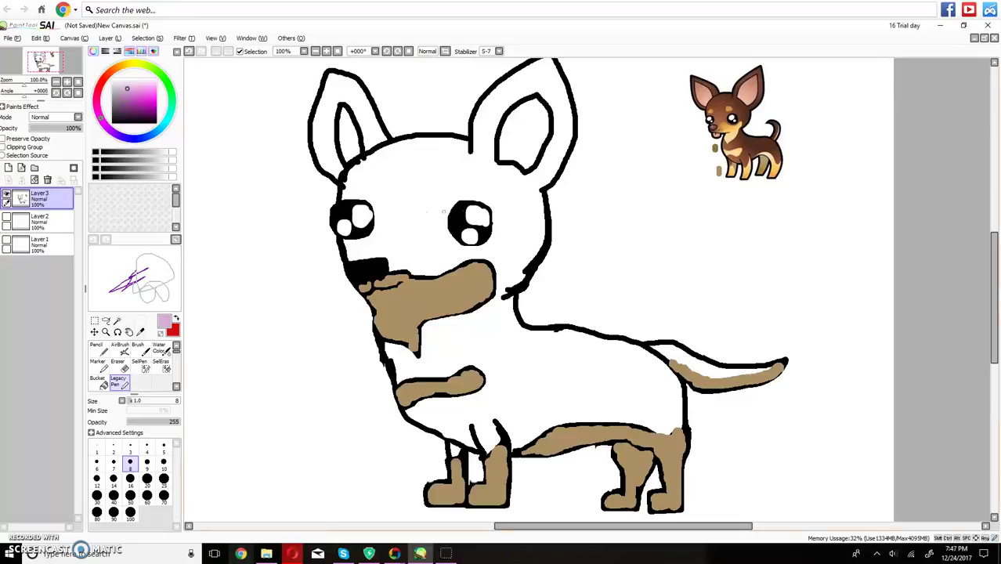
left_click(164, 478)
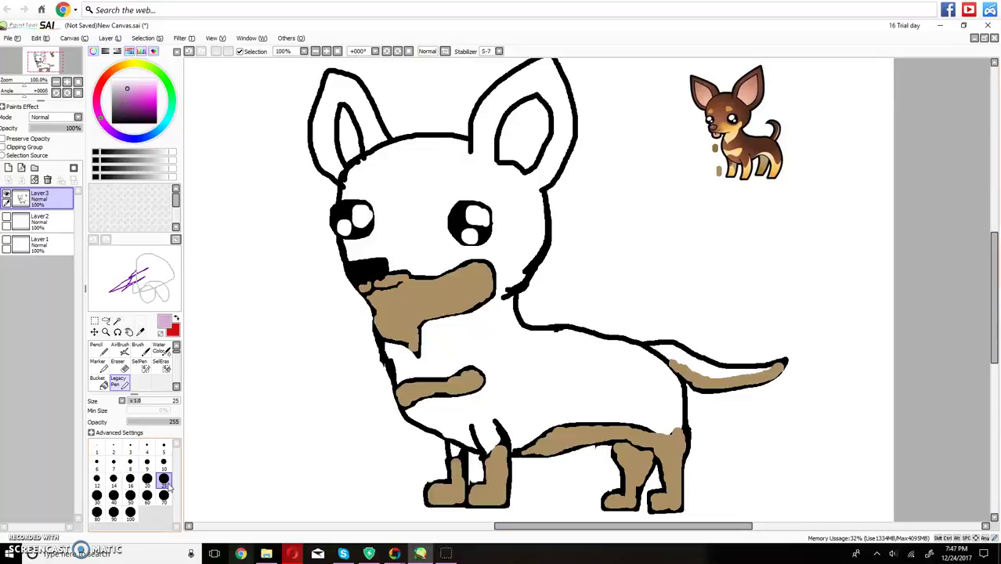
mouse_move(343, 129)
left_mouse_down()
mouse_move(343, 112)
mouse_move(345, 160)
left_mouse_up()
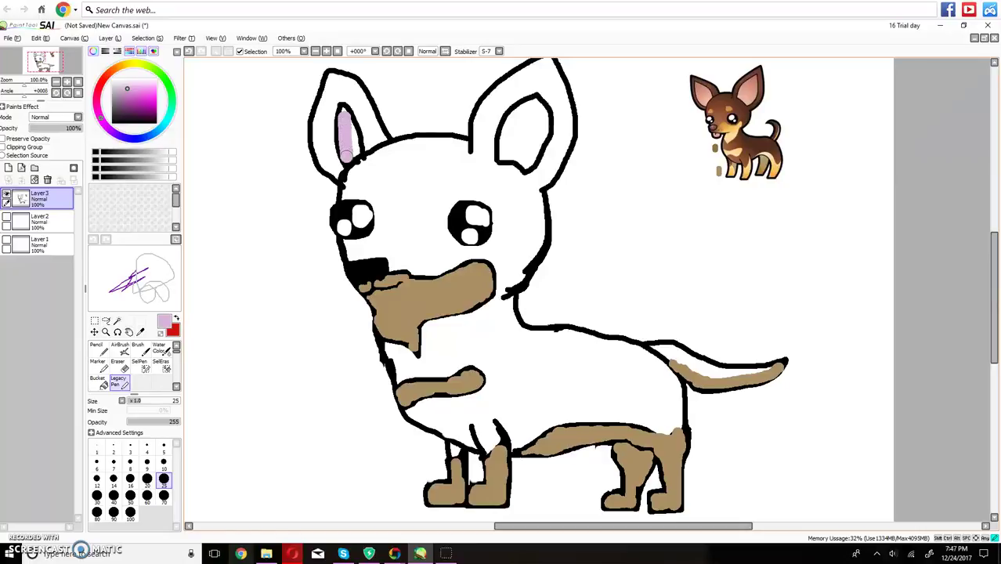
mouse_move(129, 86)
left_mouse_down()
mouse_move(133, 65)
mouse_move(123, 84)
left_mouse_up()
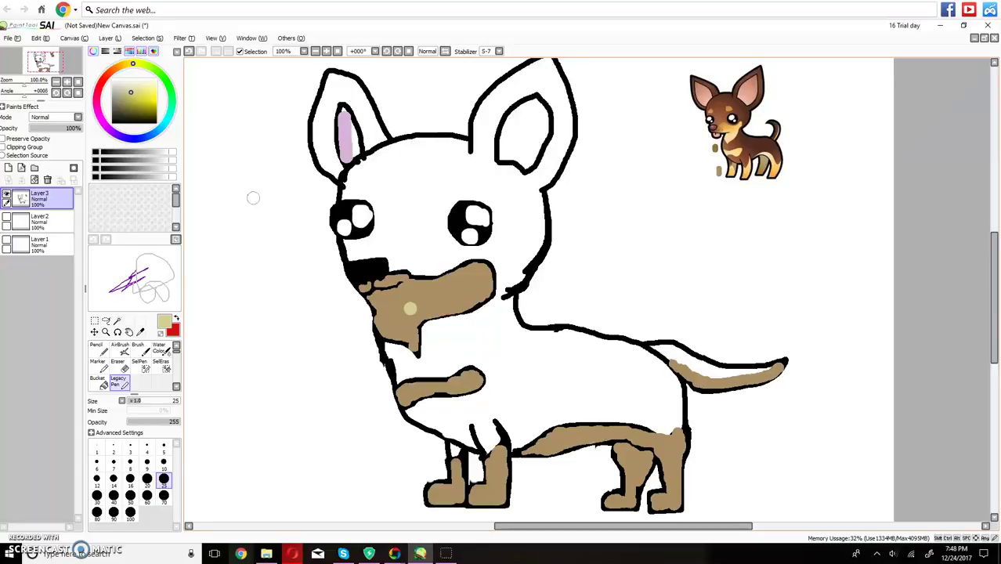
left_click_drag(345, 114, 344, 135)
Choose a light pink and fill the inner areas of both ears
left_click(99, 110)
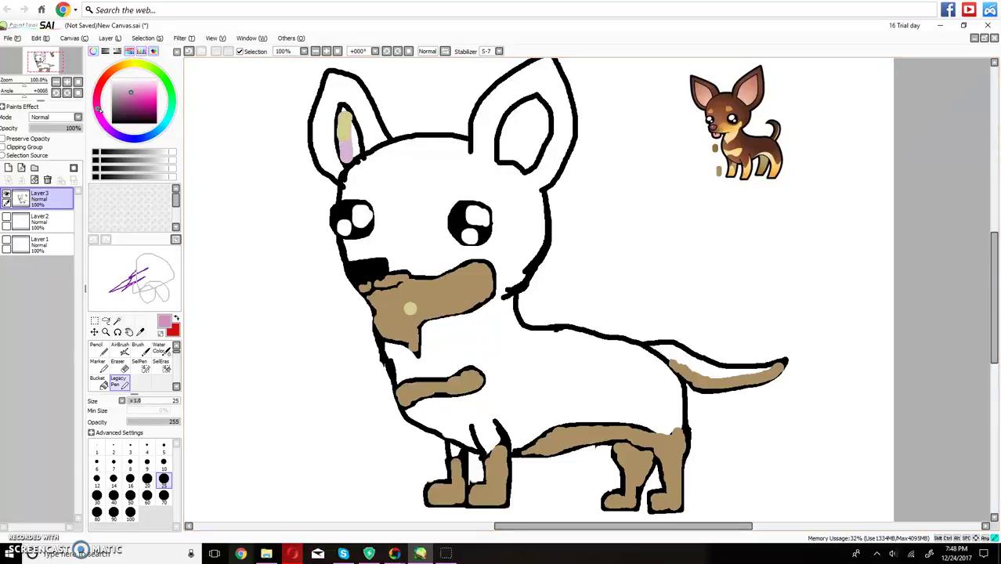
left_click(130, 86)
mouse_move(335, 119)
left_mouse_down()
mouse_move(347, 155)
mouse_move(342, 114)
left_mouse_up()
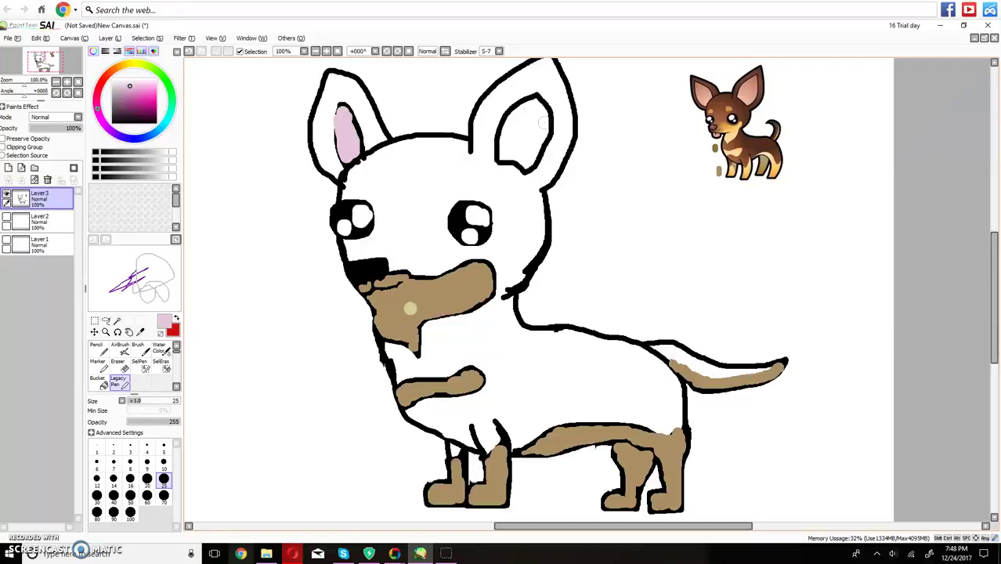
mouse_move(536, 104)
left_mouse_down()
mouse_move(507, 124)
mouse_move(507, 157)
mouse_move(522, 164)
mouse_move(533, 151)
mouse_move(529, 160)
mouse_move(543, 126)
mouse_move(532, 107)
mouse_move(537, 127)
mouse_move(537, 117)
mouse_move(524, 148)
mouse_move(518, 133)
mouse_move(526, 127)
mouse_move(506, 149)
left_mouse_up()
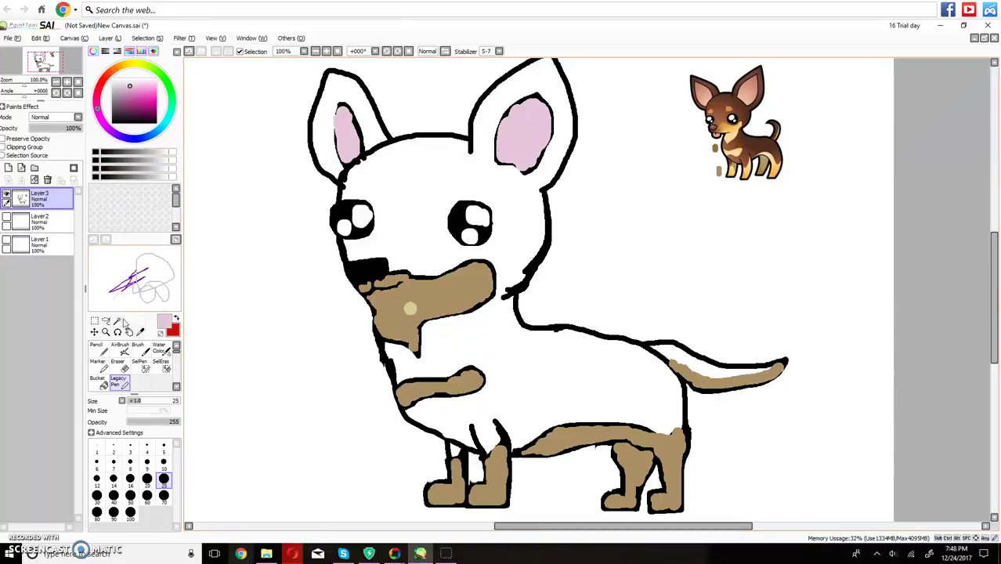
Sample the muzzle's tan and paint over the stray pale yellow dot with the Legacy Pen
left_click(140, 331)
left_click(442, 286)
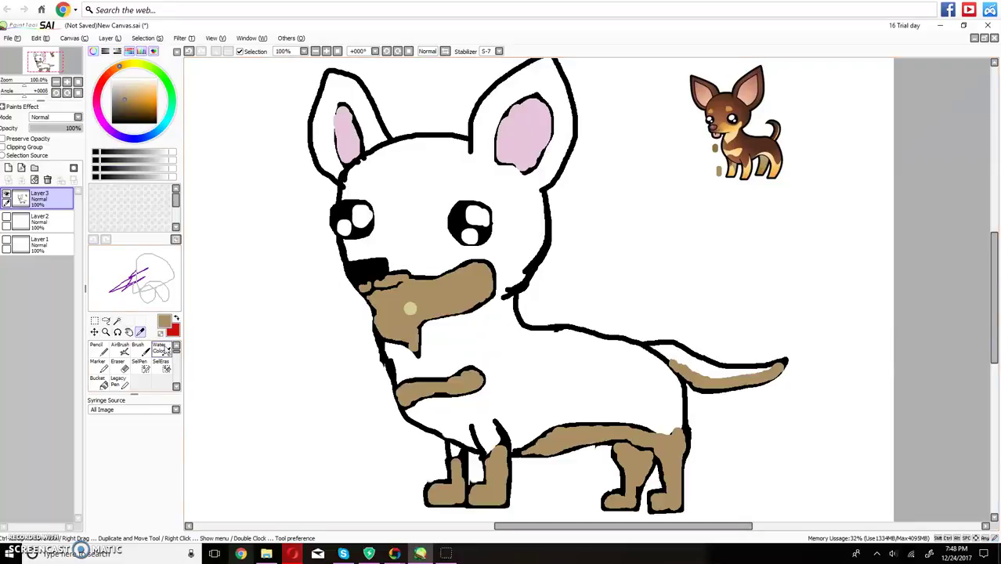
left_click(118, 382)
left_click_drag(406, 303, 421, 302)
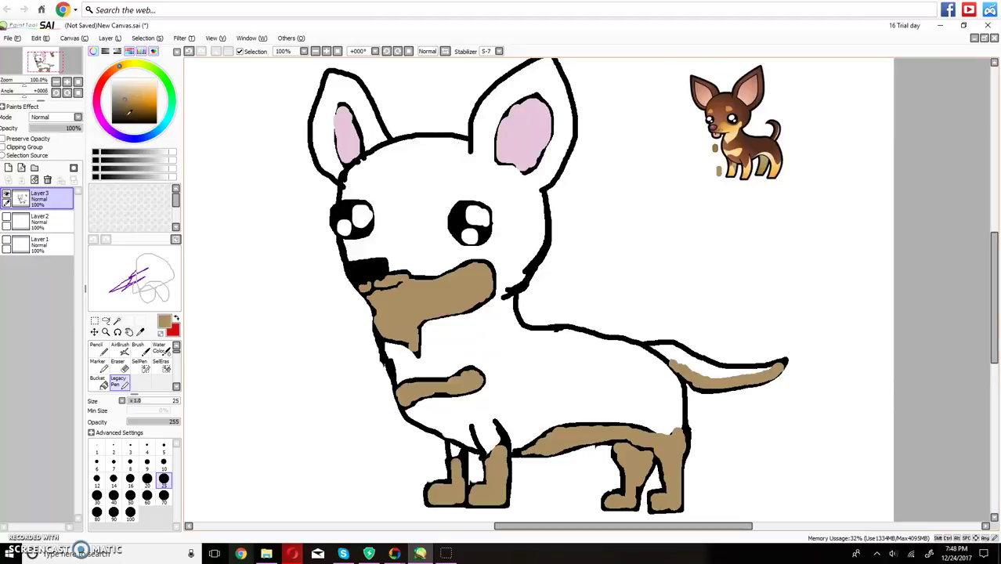
Choose a dark brown and paint around the right eye, above the nose and along the edges of the tan muzzle
left_click_drag(142, 95, 125, 109)
mouse_move(421, 243)
left_mouse_down()
mouse_move(441, 210)
mouse_move(456, 245)
mouse_move(483, 251)
mouse_move(495, 239)
mouse_move(489, 202)
mouse_move(460, 196)
mouse_move(445, 214)
mouse_move(459, 196)
left_mouse_up()
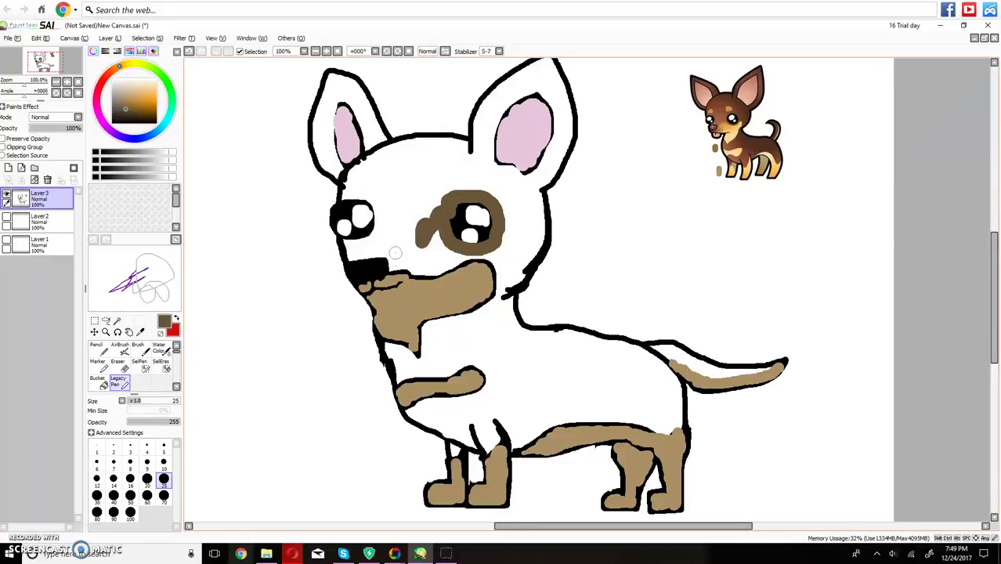
mouse_move(349, 252)
left_mouse_down()
mouse_move(388, 251)
mouse_move(396, 265)
mouse_move(422, 270)
mouse_move(485, 253)
mouse_move(501, 273)
left_mouse_up()
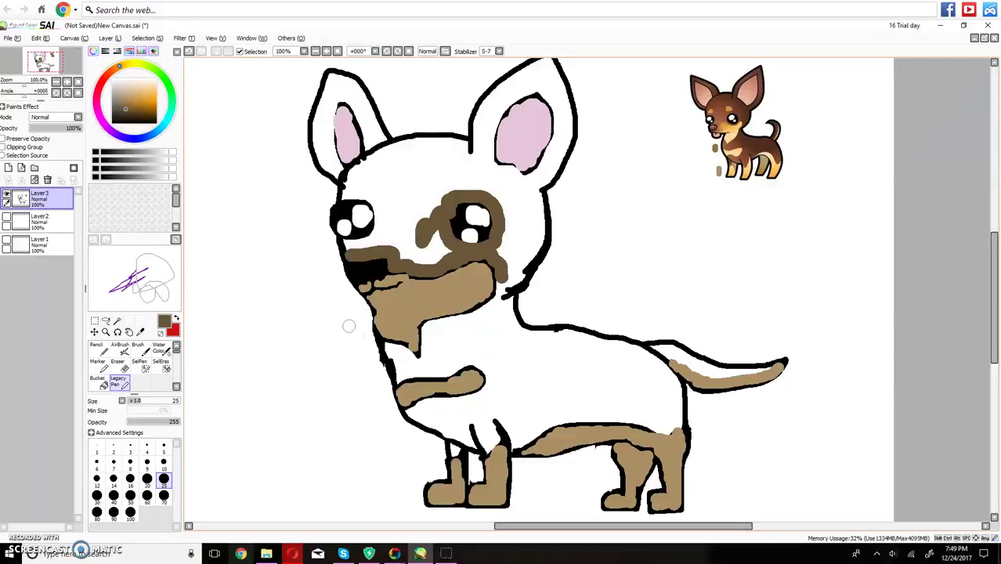
mouse_move(389, 347)
left_mouse_down()
mouse_move(423, 361)
mouse_move(426, 329)
mouse_move(482, 304)
mouse_move(499, 273)
mouse_move(481, 259)
mouse_move(429, 274)
mouse_move(393, 269)
mouse_move(500, 244)
mouse_move(453, 287)
mouse_move(447, 322)
mouse_move(469, 285)
mouse_move(456, 262)
left_mouse_up()
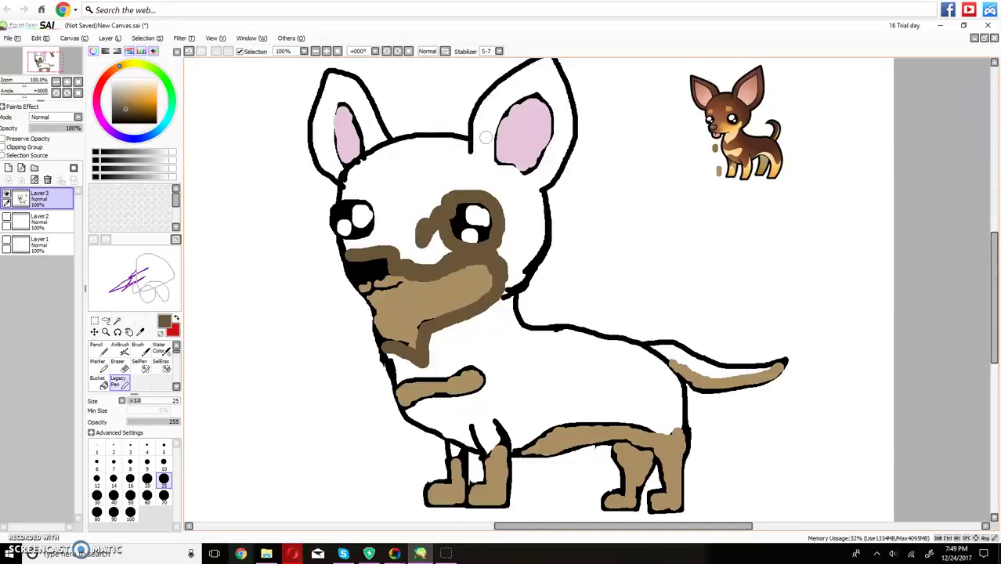
Fill the outer areas of both ears with dark brown around the pink centres
mouse_move(495, 102)
left_mouse_down()
mouse_move(484, 174)
mouse_move(492, 122)
mouse_move(501, 109)
mouse_move(490, 135)
mouse_move(509, 100)
mouse_move(540, 93)
mouse_move(550, 104)
left_mouse_up()
mouse_move(555, 122)
left_mouse_down()
mouse_move(549, 154)
mouse_move(520, 186)
left_mouse_up()
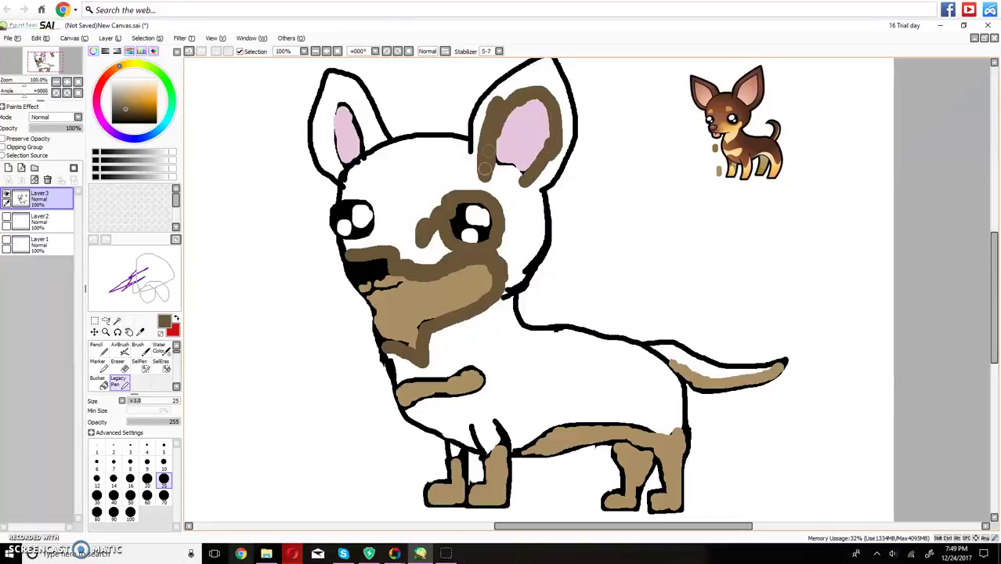
mouse_move(490, 161)
left_mouse_down()
mouse_move(525, 177)
mouse_move(490, 170)
mouse_move(540, 182)
mouse_move(570, 126)
mouse_move(551, 60)
mouse_move(509, 76)
mouse_move(482, 108)
mouse_move(477, 166)
mouse_move(489, 118)
mouse_move(520, 82)
mouse_move(548, 77)
mouse_move(567, 125)
left_mouse_up()
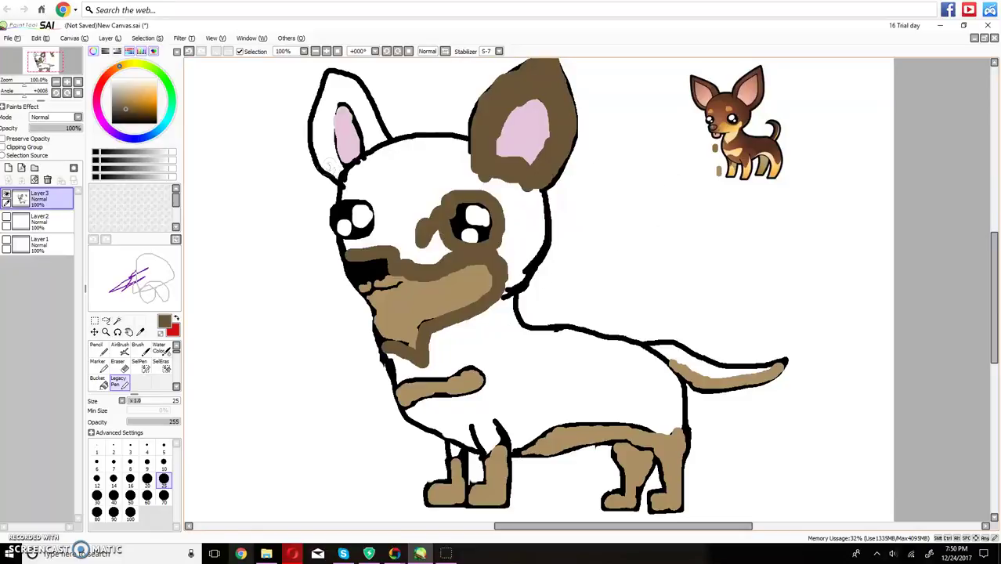
mouse_move(335, 102)
left_mouse_down()
mouse_move(326, 119)
mouse_move(332, 107)
mouse_move(337, 162)
mouse_move(319, 152)
mouse_move(317, 134)
mouse_move(333, 85)
left_mouse_up()
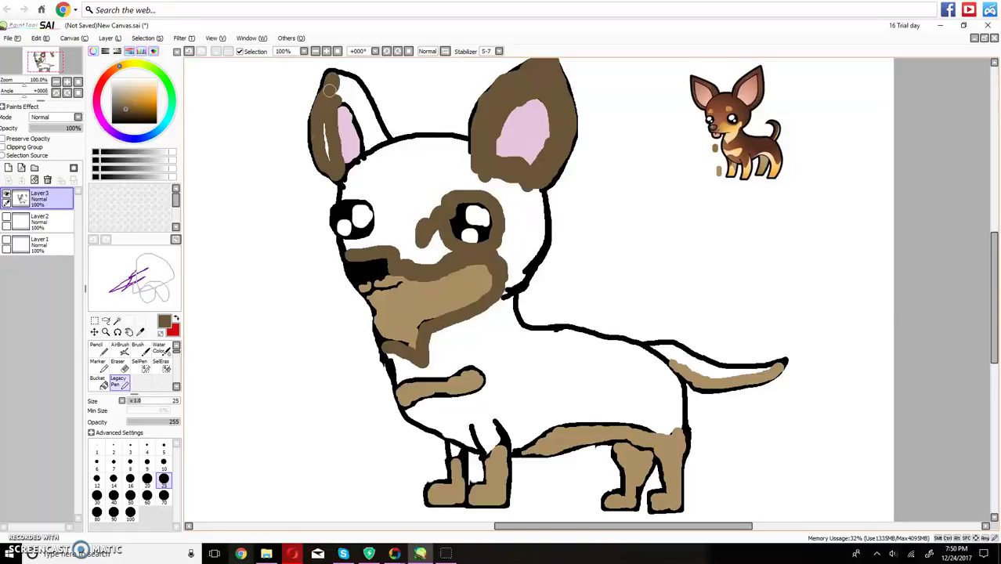
mouse_move(325, 115)
left_mouse_down()
mouse_move(318, 140)
mouse_move(328, 153)
left_mouse_up()
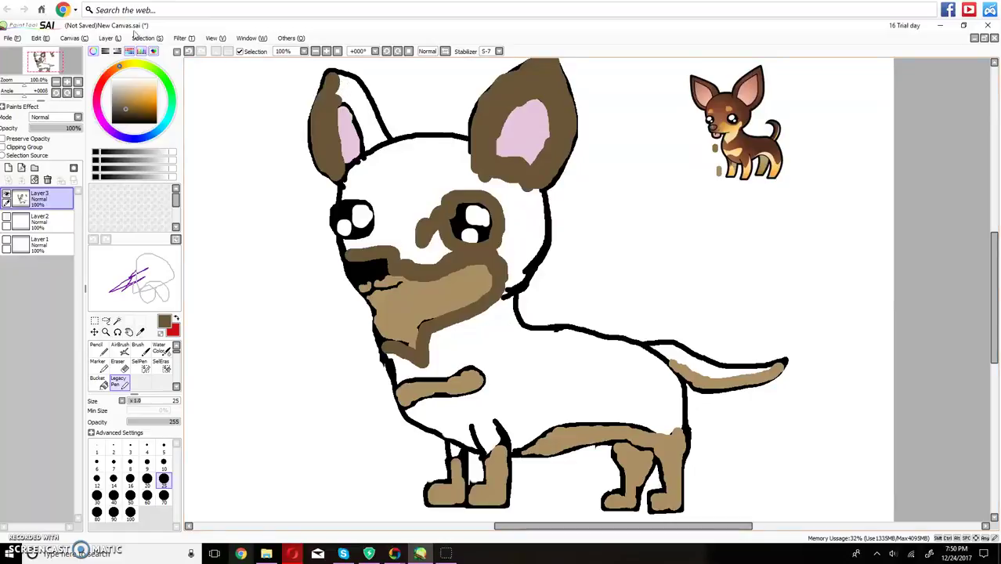
mouse_move(344, 82)
left_mouse_down()
mouse_move(380, 135)
mouse_move(367, 143)
mouse_move(333, 86)
mouse_move(359, 102)
left_mouse_up()
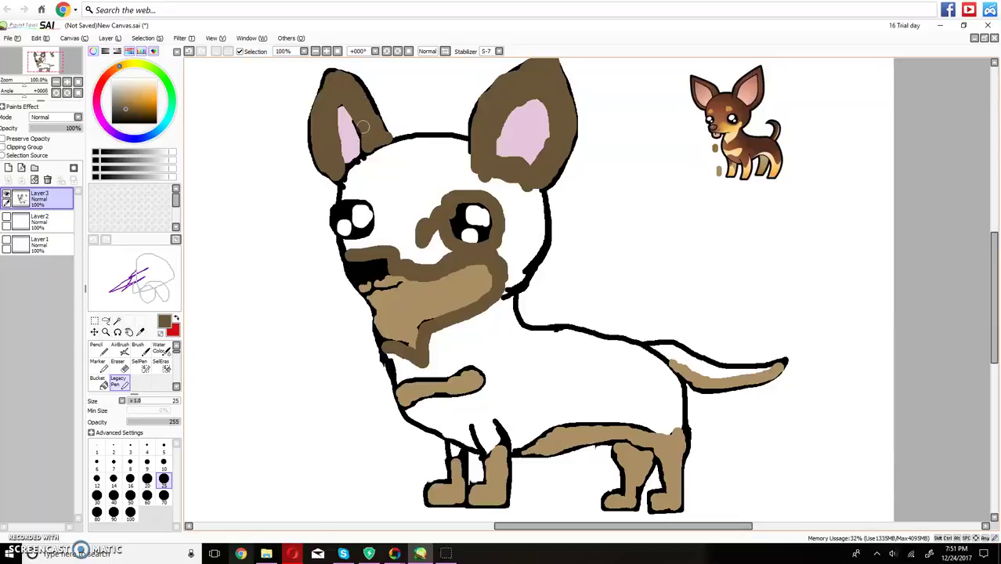
left_click_drag(347, 105, 345, 103)
Paint dark brown around the left eye and along the inside edges of the head, chest markings, back and belly
mouse_move(344, 196)
left_mouse_down()
mouse_move(382, 146)
mouse_move(449, 141)
mouse_move(468, 145)
mouse_move(474, 168)
mouse_move(458, 166)
mouse_move(478, 160)
mouse_move(414, 155)
mouse_move(375, 165)
mouse_move(414, 148)
mouse_move(367, 170)
mouse_move(350, 193)
mouse_move(368, 194)
mouse_move(382, 221)
mouse_move(378, 215)
mouse_move(378, 228)
mouse_move(346, 243)
mouse_move(409, 231)
left_mouse_up()
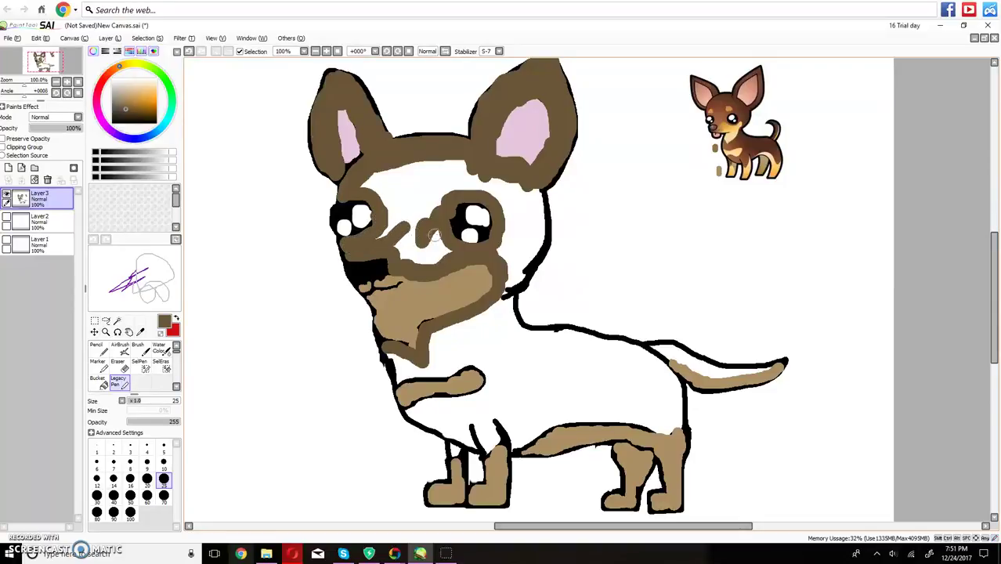
left_click(410, 412)
mouse_move(416, 412)
left_mouse_down()
mouse_move(481, 393)
mouse_move(487, 382)
mouse_move(484, 363)
mouse_move(399, 376)
mouse_move(389, 357)
mouse_move(423, 365)
mouse_move(458, 336)
mouse_move(442, 332)
left_mouse_up()
mouse_move(531, 190)
left_mouse_down()
mouse_move(537, 250)
mouse_move(497, 301)
mouse_move(511, 301)
mouse_move(521, 330)
mouse_move(655, 359)
mouse_move(676, 382)
mouse_move(681, 423)
mouse_move(670, 431)
mouse_move(586, 426)
mouse_move(513, 448)
mouse_move(489, 413)
mouse_move(483, 427)
mouse_move(494, 437)
mouse_move(479, 436)
mouse_move(470, 414)
mouse_move(433, 423)
mouse_move(469, 439)
left_mouse_up()
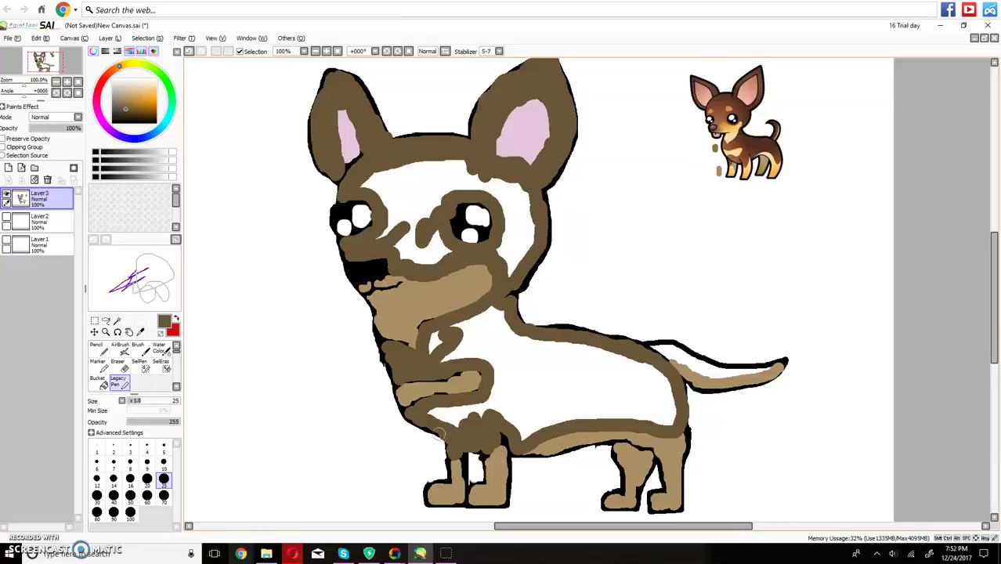
mouse_move(657, 360)
left_mouse_down()
mouse_move(662, 430)
mouse_move(666, 378)
mouse_move(665, 419)
left_mouse_up()
Fill the remaining white inside the body and head with dark brown at brush size 100
left_click(130, 513)
mouse_move(513, 351)
left_mouse_down()
mouse_move(534, 398)
mouse_move(522, 412)
mouse_move(536, 406)
mouse_move(525, 418)
mouse_move(541, 398)
mouse_move(645, 399)
mouse_move(637, 379)
mouse_move(524, 358)
mouse_move(490, 327)
mouse_move(441, 337)
left_mouse_up()
mouse_move(444, 373)
left_mouse_down()
mouse_move(398, 359)
mouse_move(530, 408)
mouse_move(508, 382)
mouse_move(499, 408)
mouse_move(447, 415)
left_mouse_up()
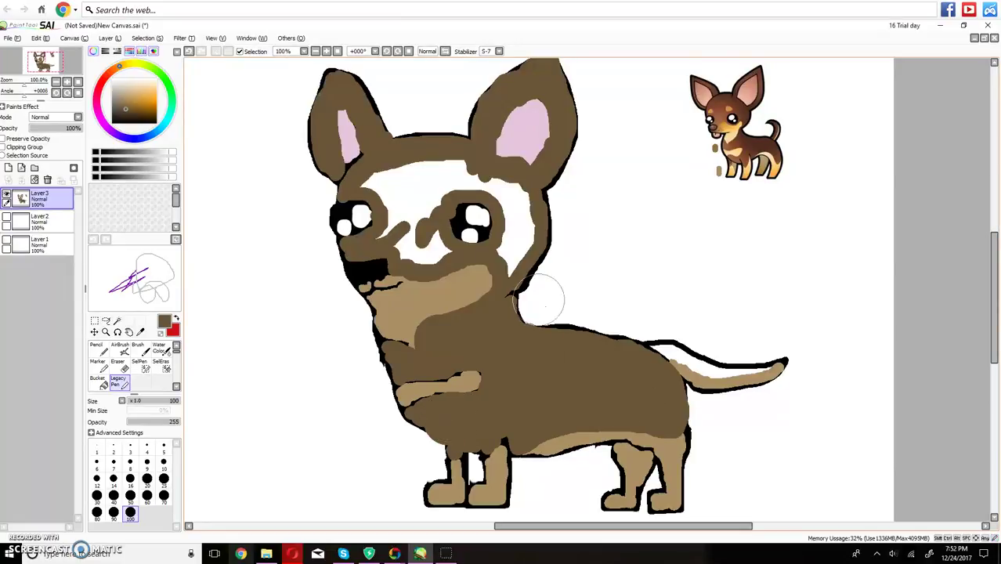
left_click_drag(512, 211, 516, 253)
mouse_move(375, 182)
left_mouse_down()
mouse_move(484, 170)
mouse_move(424, 189)
mouse_move(406, 207)
mouse_move(397, 229)
mouse_move(428, 249)
left_mouse_up()
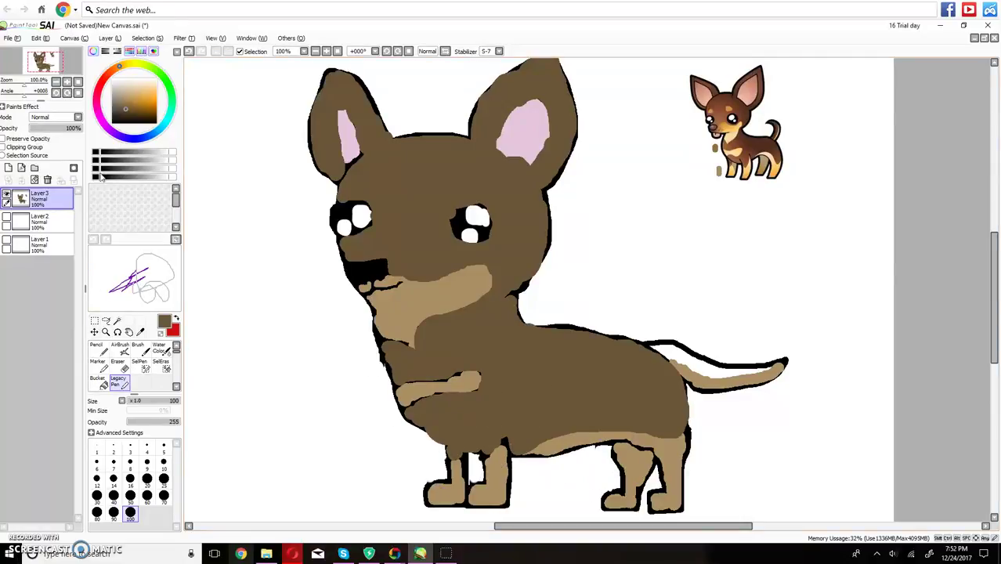
Outline the tan muzzle patch and the right inner ear in black at brush size 8
left_click(112, 123)
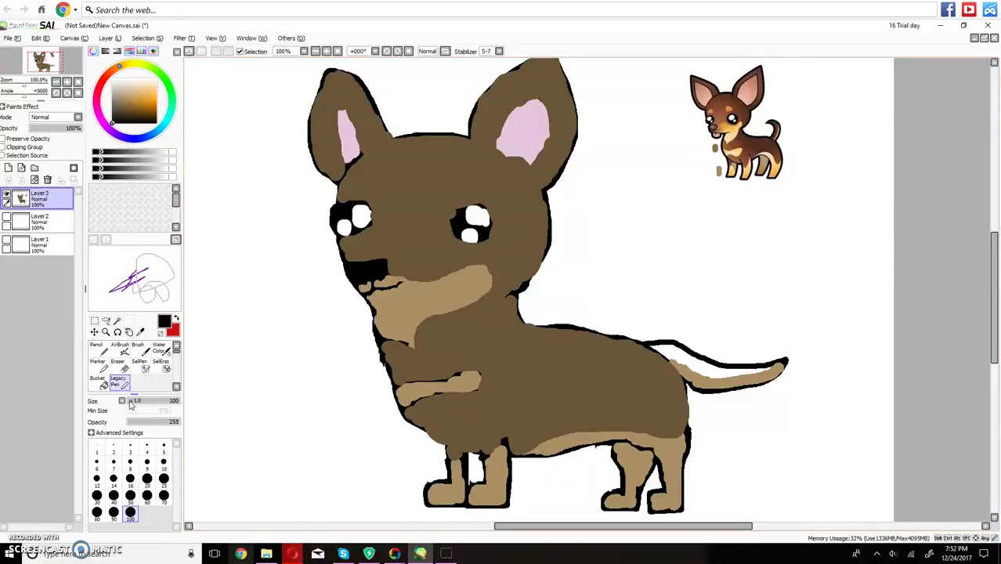
left_click(130, 462)
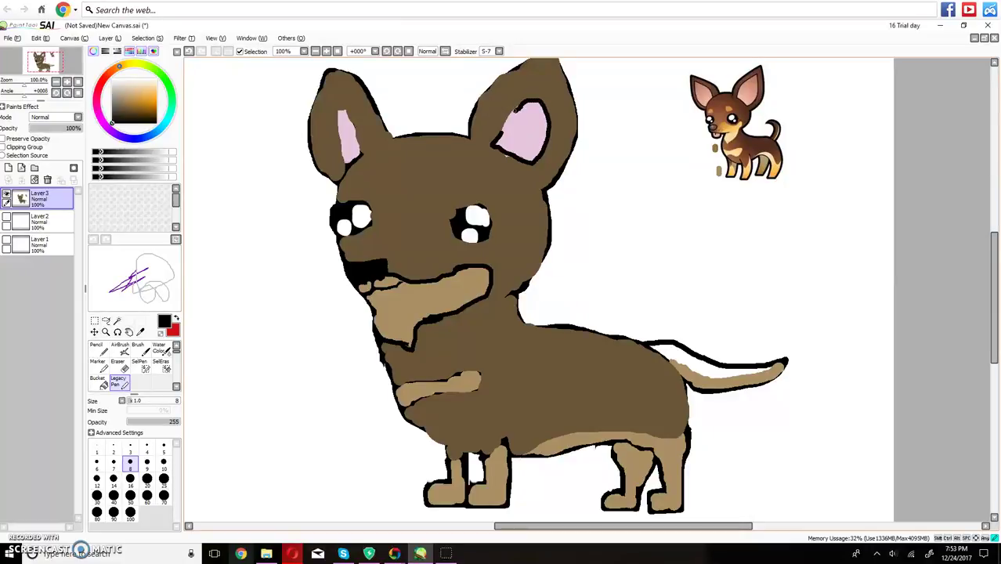
left_click_drag(513, 108, 523, 113)
Reshape the right eye and its highlight in black, and redraw the outline along the jaw and back of the head
scroll(468, 207, "down", 2)
scroll(467, 208, "up", 4)
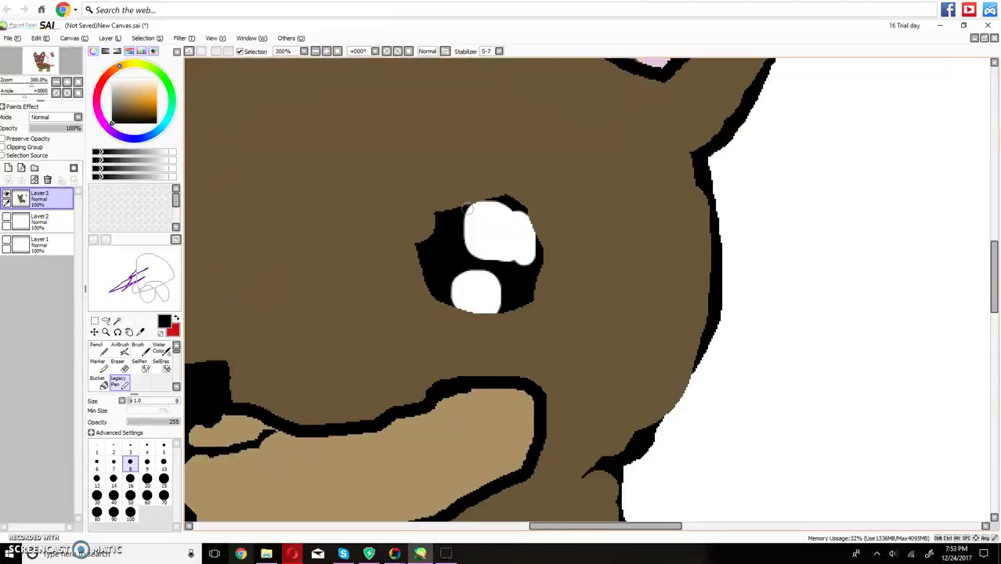
mouse_move(421, 243)
left_mouse_down()
mouse_move(417, 234)
mouse_move(440, 211)
mouse_move(490, 195)
mouse_move(539, 215)
mouse_move(542, 271)
mouse_move(521, 303)
mouse_move(467, 314)
mouse_move(442, 307)
mouse_move(420, 278)
mouse_move(410, 236)
mouse_move(427, 231)
left_mouse_up()
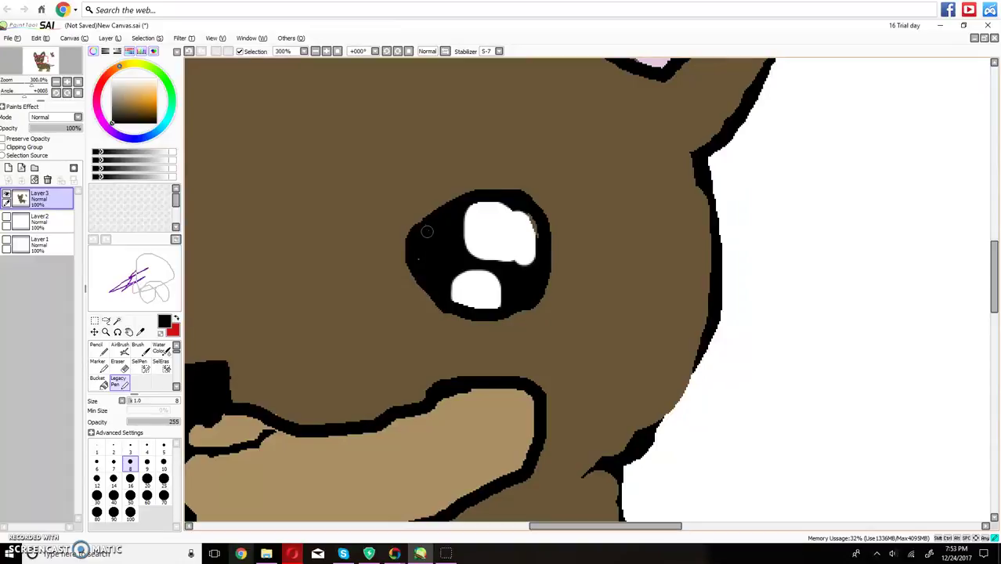
left_click_drag(423, 268, 435, 244)
mouse_move(522, 208)
left_mouse_down()
mouse_move(543, 234)
mouse_move(521, 267)
left_mouse_up()
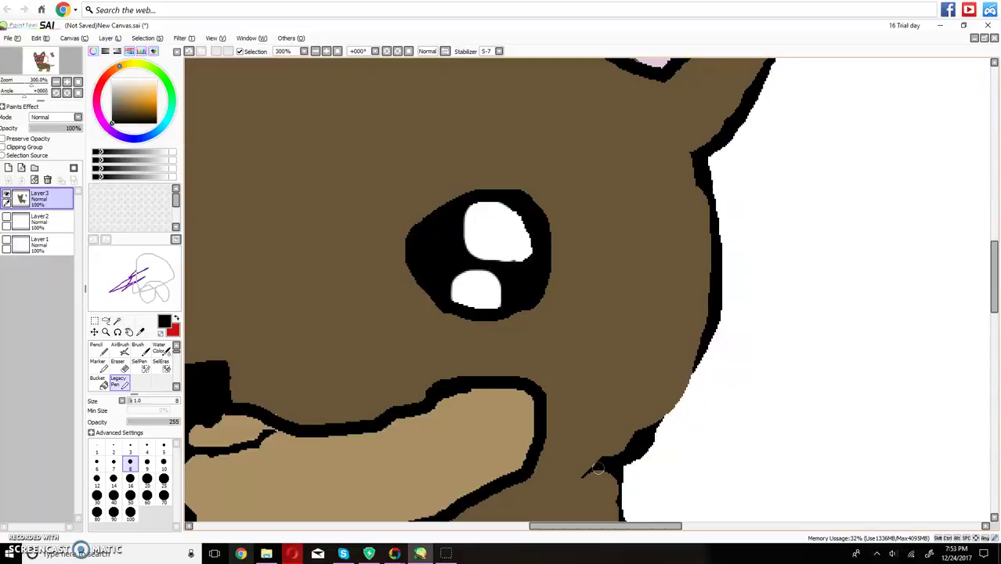
mouse_move(570, 476)
left_mouse_down()
mouse_move(615, 464)
mouse_move(667, 416)
mouse_move(703, 346)
mouse_move(711, 288)
left_mouse_up()
Redraw the black rim of the left eye and fill the gaps around its highlights
left_click_drag(628, 527, 573, 528)
mouse_move(369, 187)
left_mouse_down()
mouse_move(431, 182)
mouse_move(463, 205)
mouse_move(474, 230)
mouse_move(457, 275)
mouse_move(380, 297)
left_mouse_up()
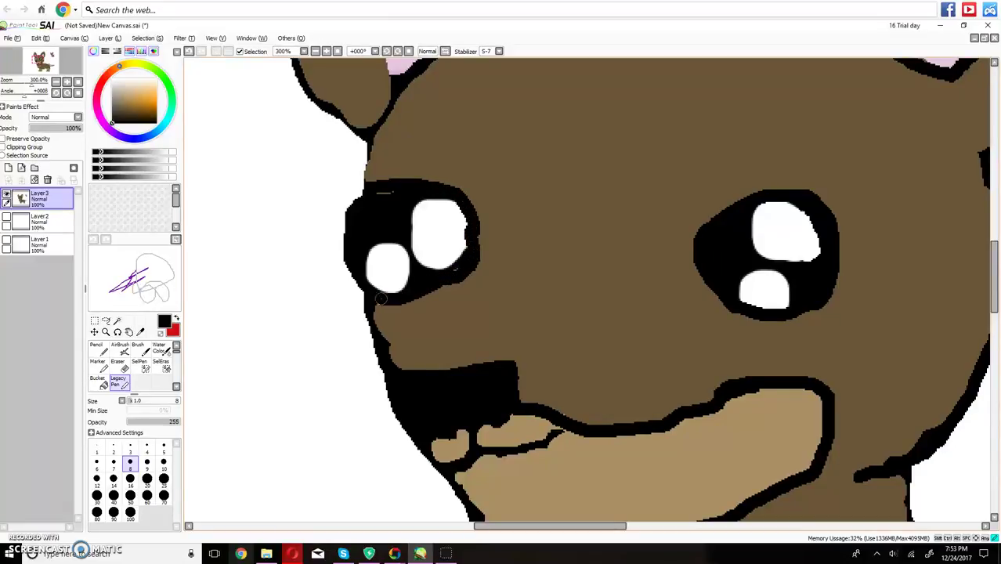
mouse_move(462, 274)
left_mouse_down()
mouse_move(370, 307)
mouse_move(361, 259)
mouse_move(358, 306)
mouse_move(347, 251)
left_mouse_up()
left_click_drag(354, 288, 366, 302)
left_click_drag(377, 193, 373, 197)
left_click_drag(476, 236, 479, 239)
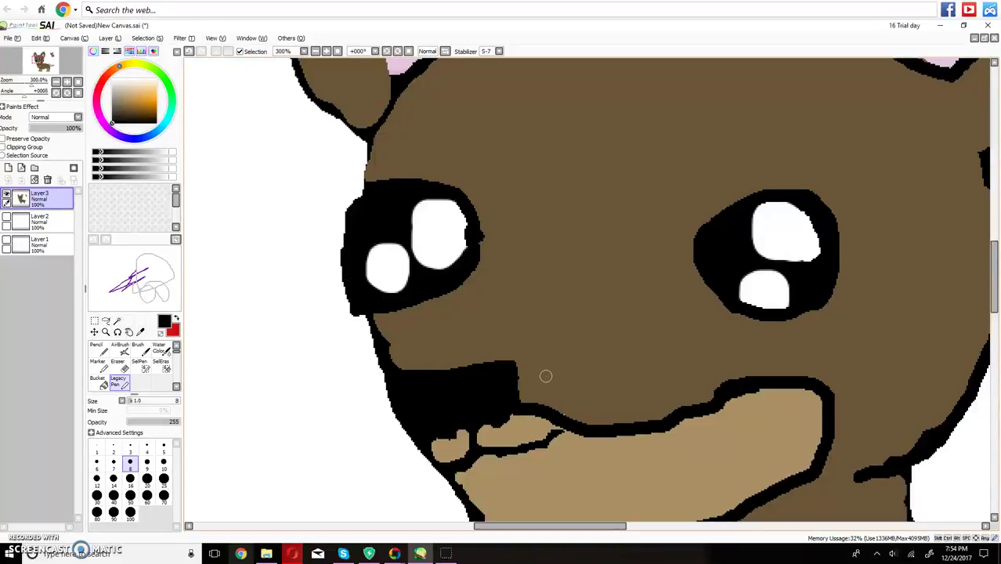
Redraw the black outline along the top of the head and around the outer edge of the left ear
left_click_drag(995, 279, 995, 221)
mouse_move(392, 440)
left_mouse_down()
mouse_move(534, 355)
mouse_move(619, 343)
left_mouse_up()
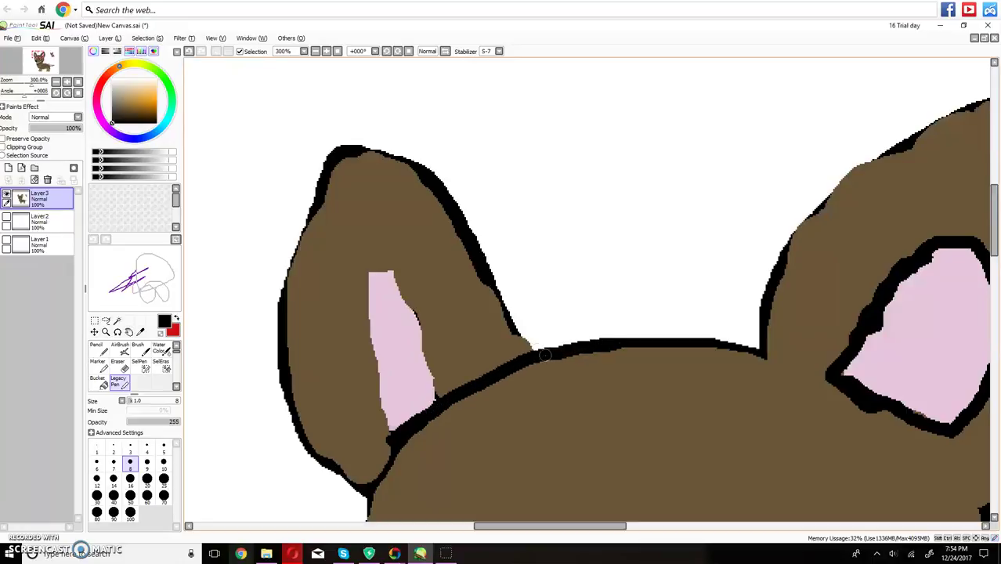
left_click_drag(475, 247, 527, 352)
mouse_move(344, 148)
left_mouse_down()
mouse_move(410, 175)
mouse_move(431, 199)
mouse_move(413, 171)
mouse_move(396, 162)
mouse_move(470, 239)
left_mouse_up()
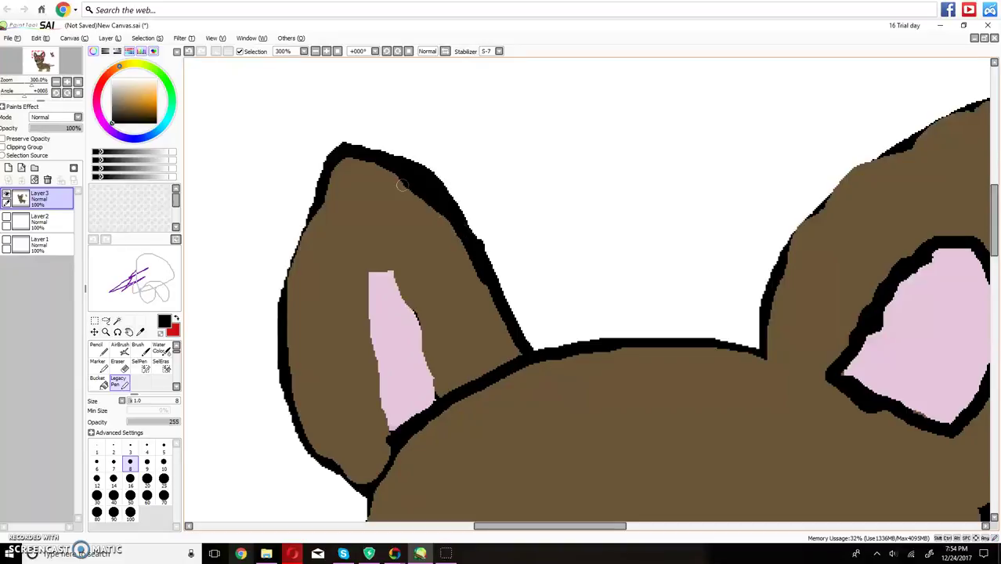
mouse_move(347, 156)
left_mouse_down()
mouse_move(315, 192)
mouse_move(287, 261)
mouse_move(279, 323)
mouse_move(291, 358)
left_mouse_up()
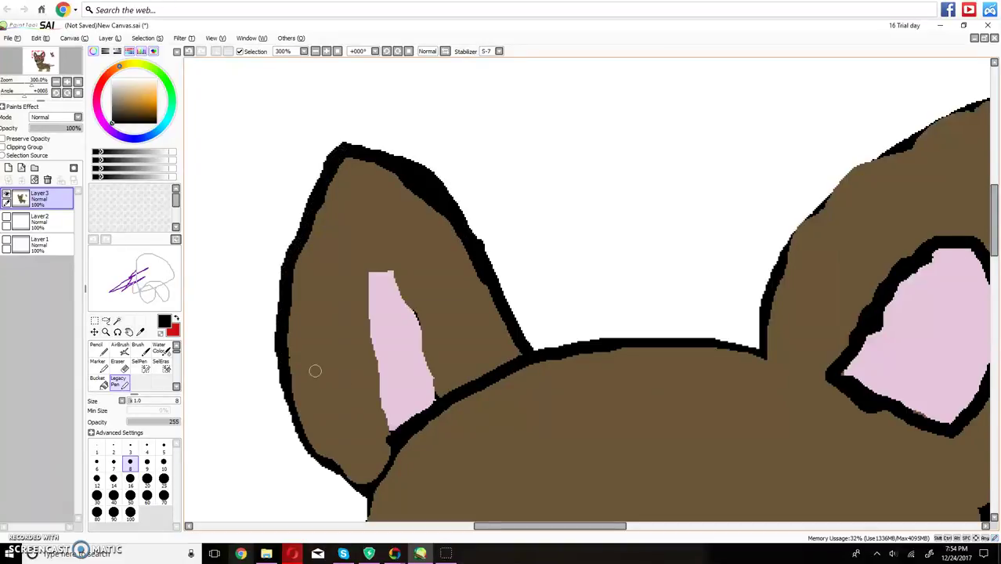
Outline the pink left inner ear in black and redraw the right ear's outer outline down to the head
mouse_move(369, 277)
left_mouse_down()
mouse_move(393, 275)
mouse_move(437, 401)
mouse_move(424, 370)
left_mouse_up()
mouse_move(369, 276)
left_mouse_down()
mouse_move(382, 426)
mouse_move(402, 445)
left_mouse_up()
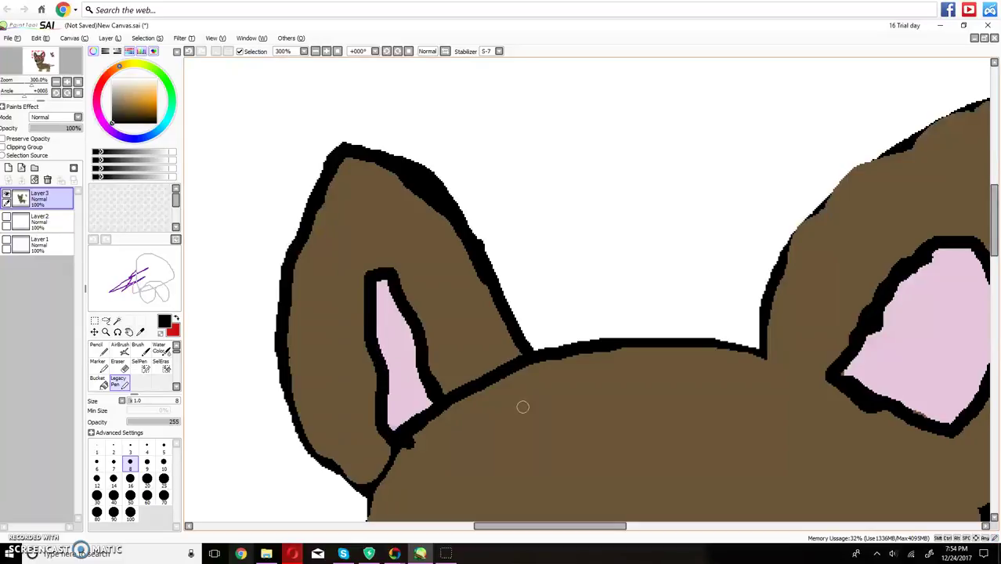
mouse_move(994, 213)
left_mouse_down()
mouse_move(998, 273)
mouse_move(995, 213)
left_mouse_up()
mouse_move(979, 172)
left_mouse_down()
mouse_move(821, 271)
mouse_move(776, 346)
mouse_move(765, 439)
left_mouse_up()
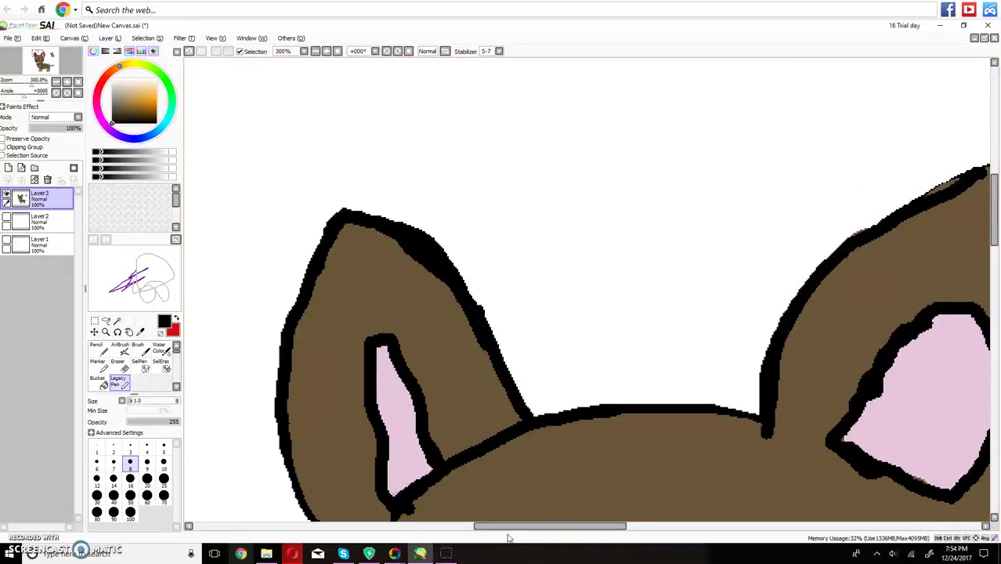
left_click_drag(539, 528, 620, 528)
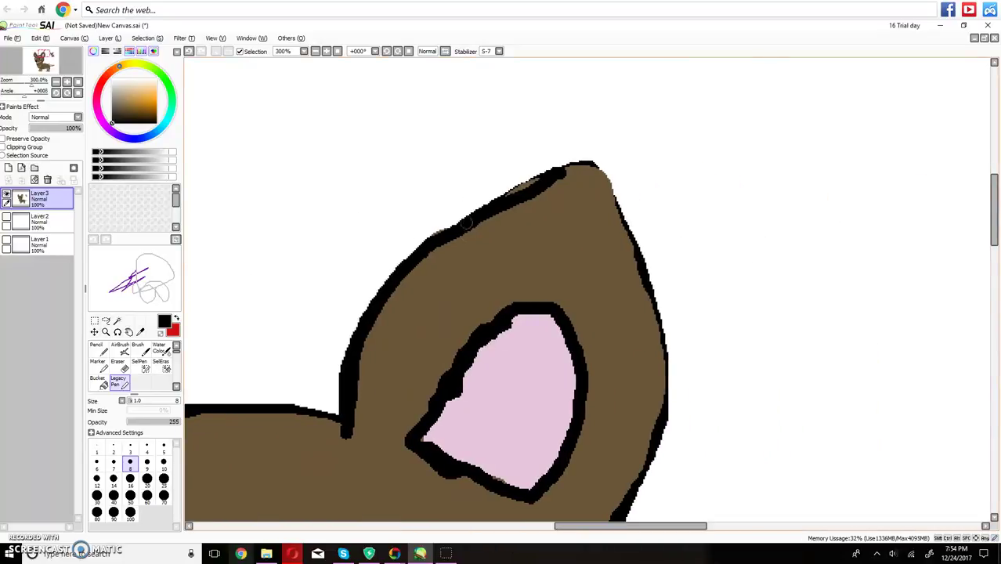
mouse_move(519, 190)
left_mouse_down()
mouse_move(508, 195)
mouse_move(593, 162)
mouse_move(608, 177)
mouse_move(660, 321)
mouse_move(671, 420)
mouse_move(653, 465)
left_mouse_up()
scroll(665, 314, "down", 5)
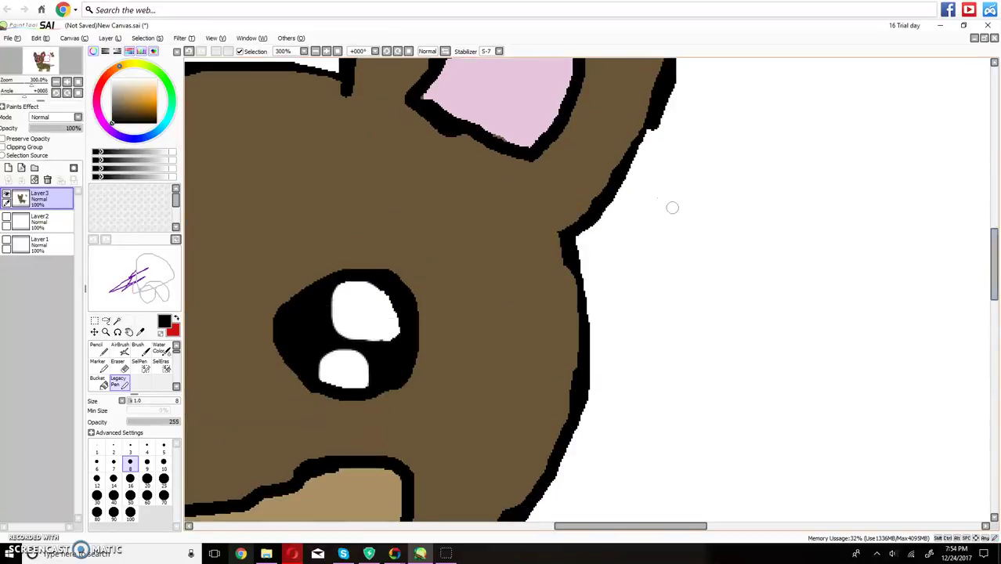
mouse_move(657, 103)
left_mouse_down()
mouse_move(613, 206)
mouse_move(575, 244)
mouse_move(615, 195)
left_mouse_up()
left_click_drag(641, 139, 661, 137)
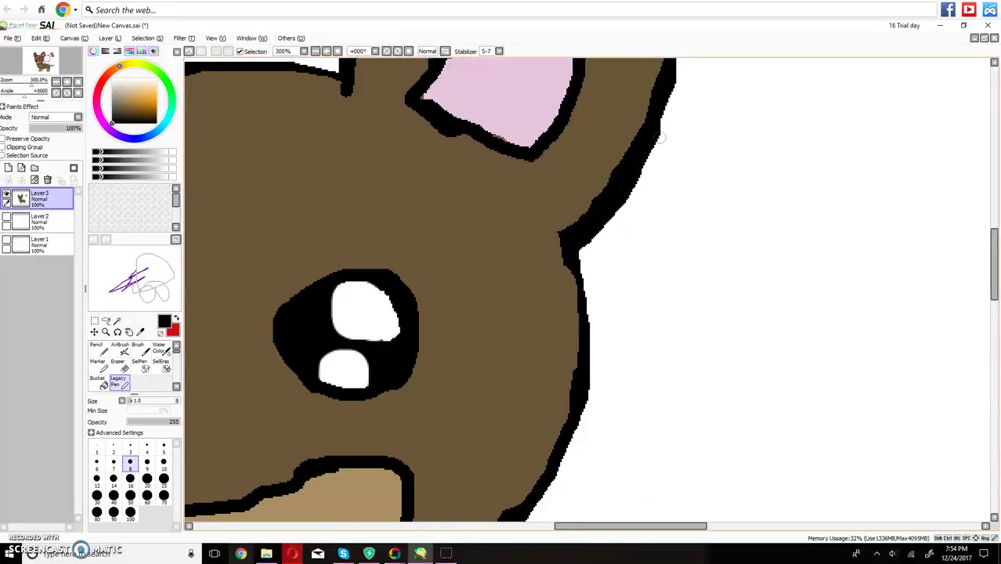
Redraw the black outline from the neck along the back and thicken it down the rump below the tail
left_click_drag(998, 276, 993, 314)
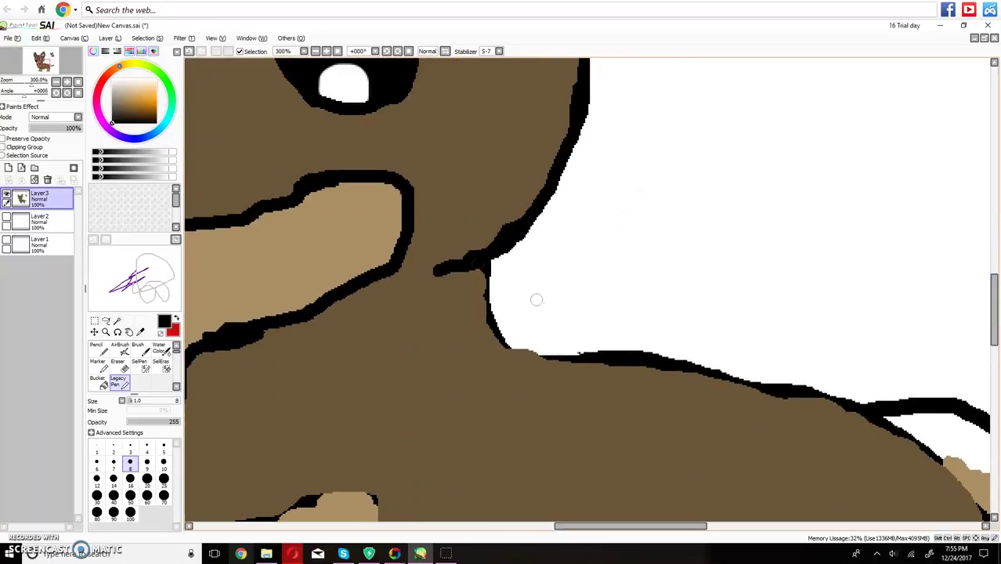
mouse_move(485, 262)
left_mouse_down()
mouse_move(493, 324)
mouse_move(515, 350)
mouse_move(674, 361)
mouse_move(879, 419)
left_mouse_up()
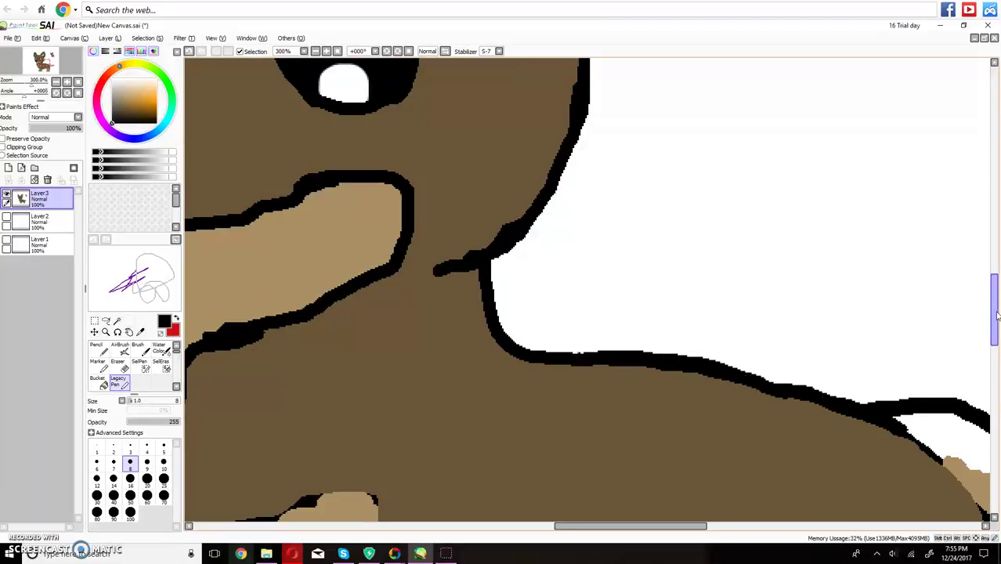
left_click_drag(996, 316, 996, 340)
left_click_drag(659, 525, 750, 522)
mouse_move(744, 394)
left_mouse_down()
mouse_move(803, 356)
mouse_move(820, 317)
mouse_move(784, 379)
mouse_move(743, 396)
mouse_move(577, 412)
mouse_move(518, 388)
mouse_move(520, 504)
left_mouse_up()
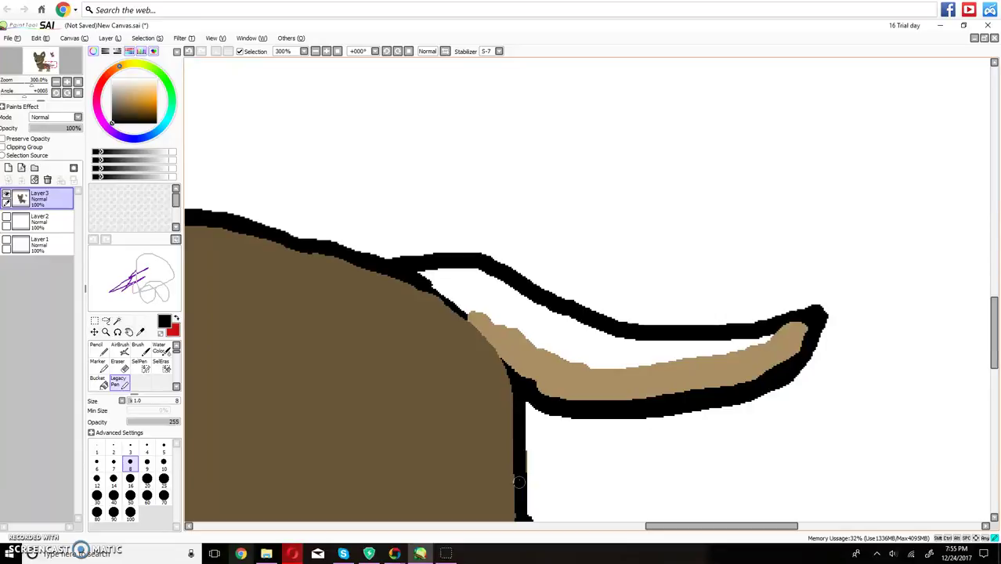
left_click_drag(519, 450, 524, 489)
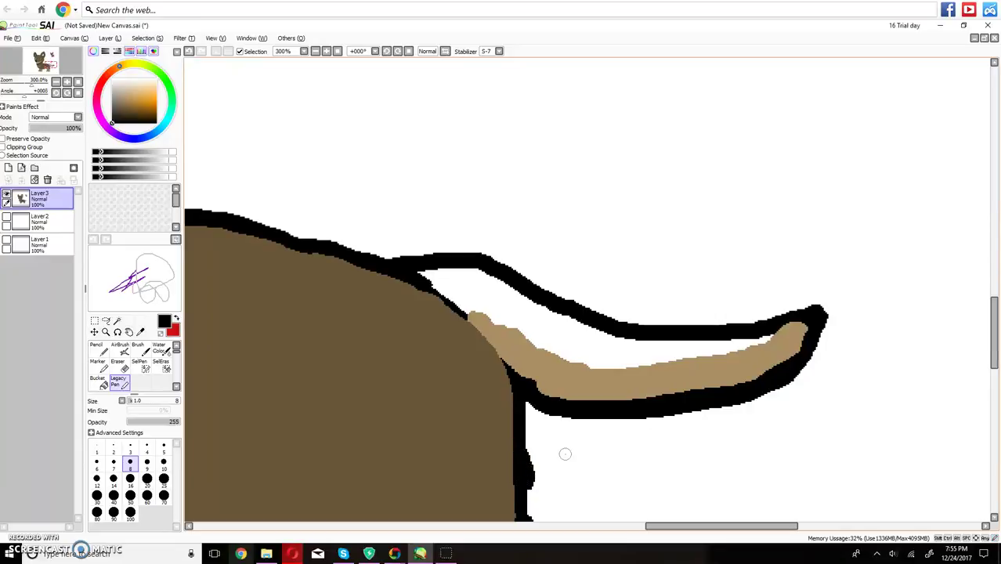
left_click_drag(524, 395, 526, 505)
Redraw the black outline down the rump and thicken the outlines of both hind legs
left_click_drag(994, 323, 996, 375)
left_click_drag(528, 191, 525, 210)
mouse_move(525, 252)
left_mouse_down()
mouse_move(508, 315)
mouse_move(513, 441)
mouse_move(406, 452)
mouse_move(405, 405)
mouse_move(425, 375)
mouse_move(450, 381)
mouse_move(413, 253)
left_mouse_up()
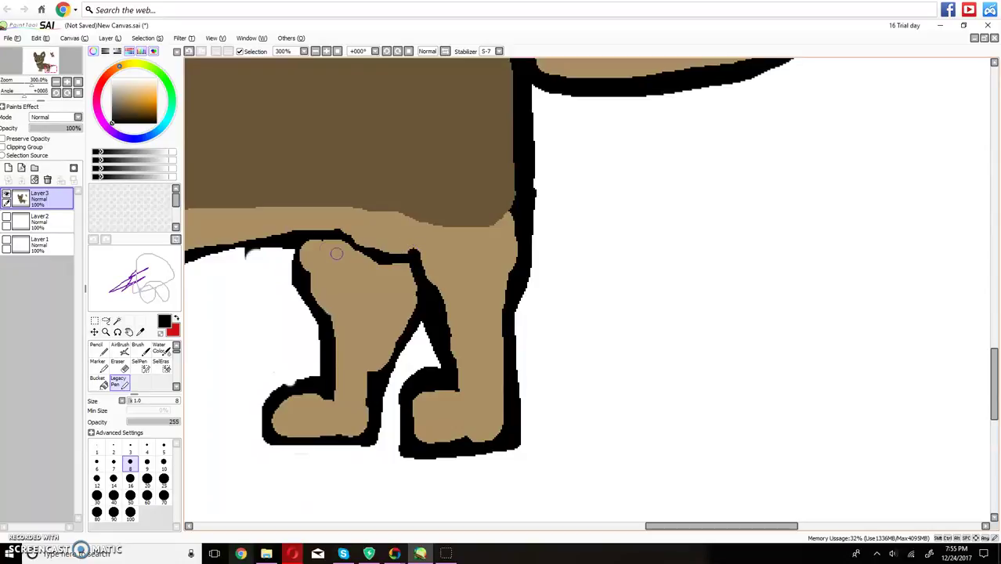
left_click_drag(300, 246, 297, 283)
mouse_move(377, 408)
left_mouse_down()
mouse_move(378, 437)
mouse_move(380, 392)
mouse_move(395, 348)
mouse_move(419, 324)
left_mouse_up()
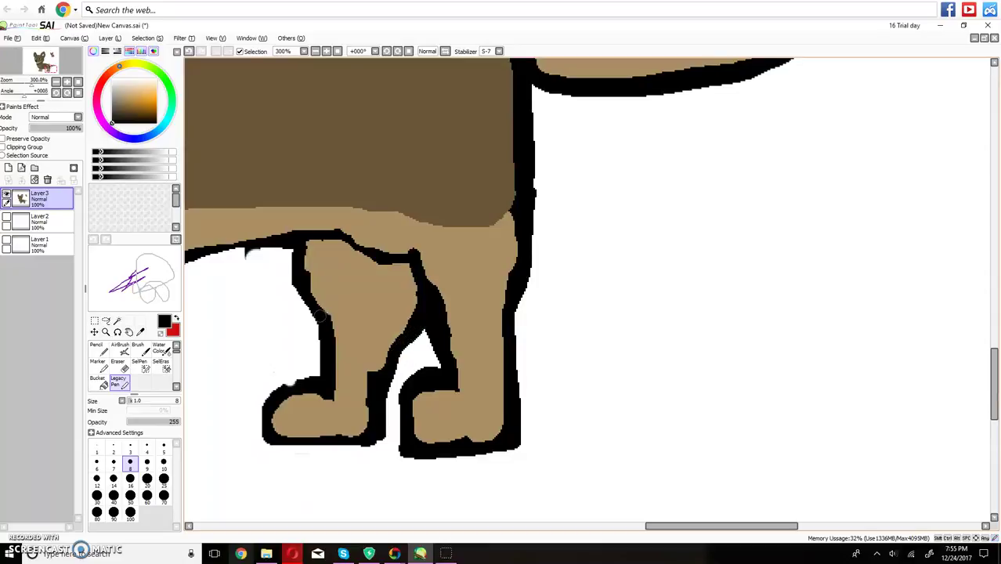
Draw thin black toe lines on both hind paws with the Legacy Pen at brush size 3
left_click(97, 378)
left_click(118, 381)
left_click(131, 452)
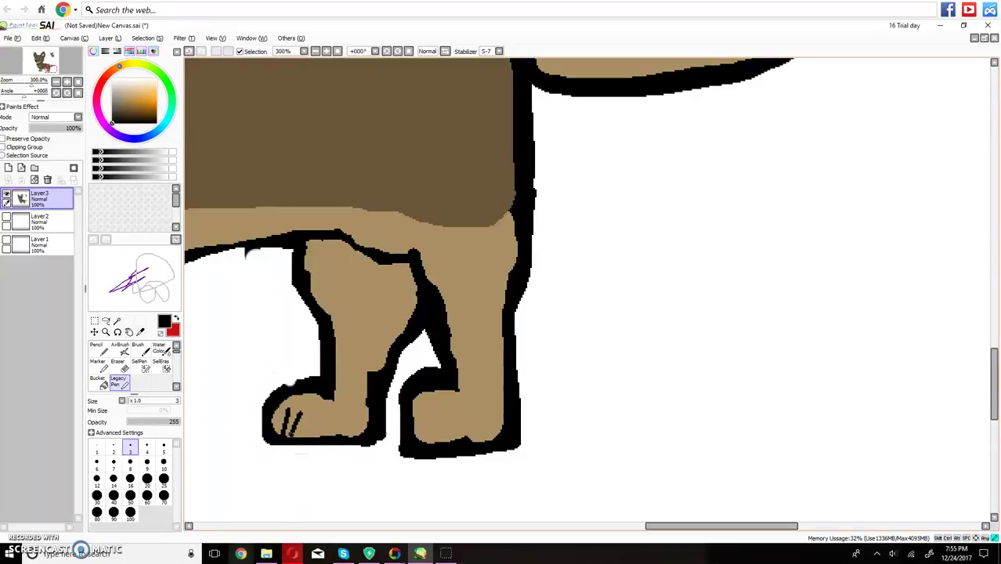
mouse_move(431, 415)
left_mouse_down()
mouse_move(428, 431)
mouse_move(445, 443)
left_mouse_up()
Redraw the black outline of the lower chest down to the front leg at brush size 8
left_click_drag(716, 533, 567, 514)
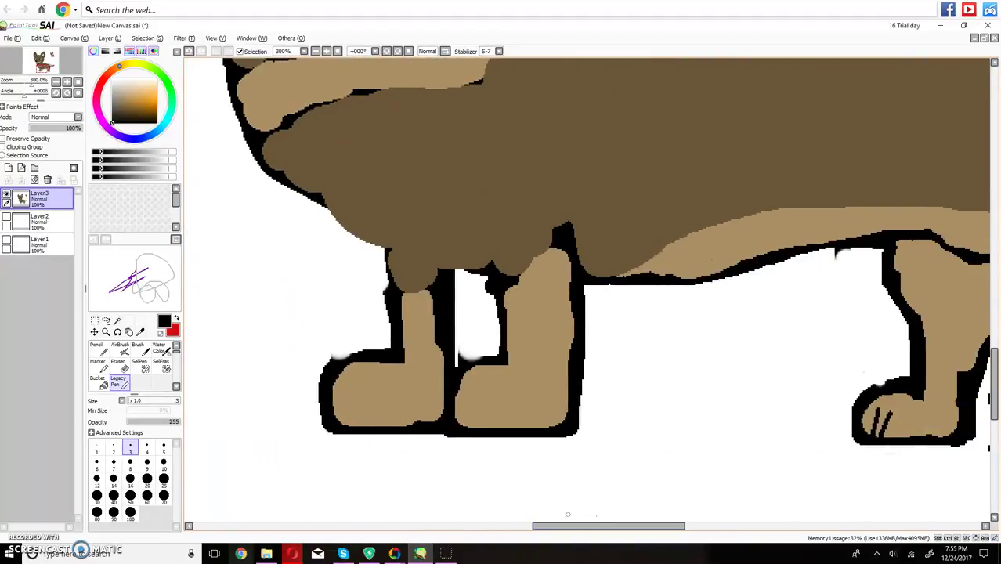
left_click(130, 462)
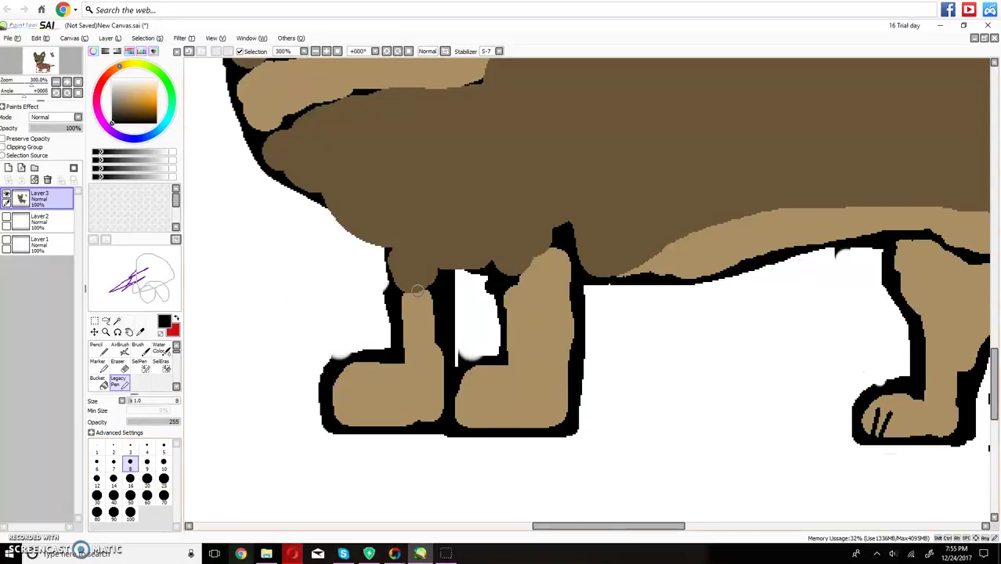
mouse_move(268, 162)
left_mouse_down()
mouse_move(386, 249)
mouse_move(394, 284)
mouse_move(388, 254)
mouse_move(290, 190)
left_mouse_up()
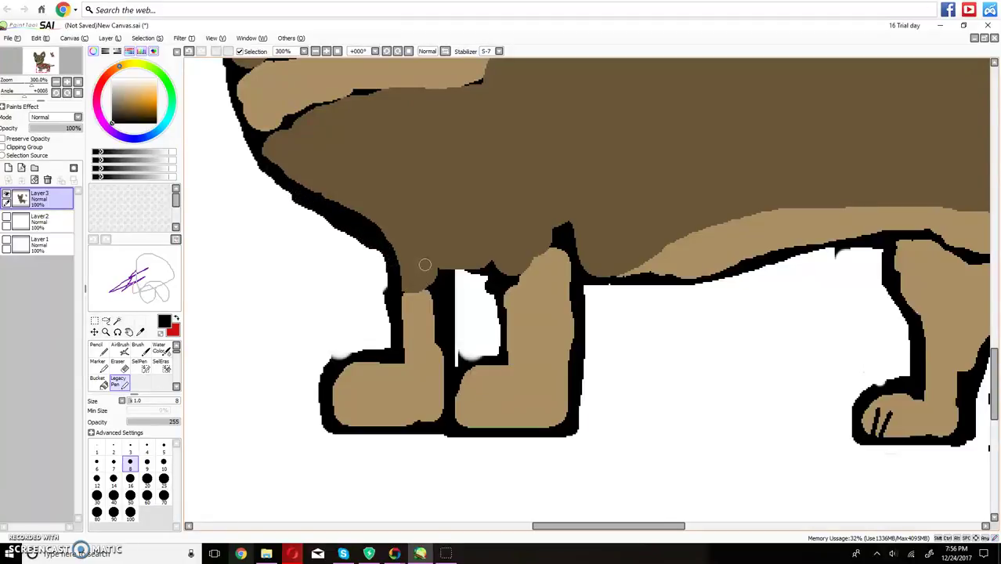
Extend the nearer front leg's outlines into the body, close the chest's underside, and outline the brown-tan boundaries on both front legs
left_click_drag(495, 317, 496, 212)
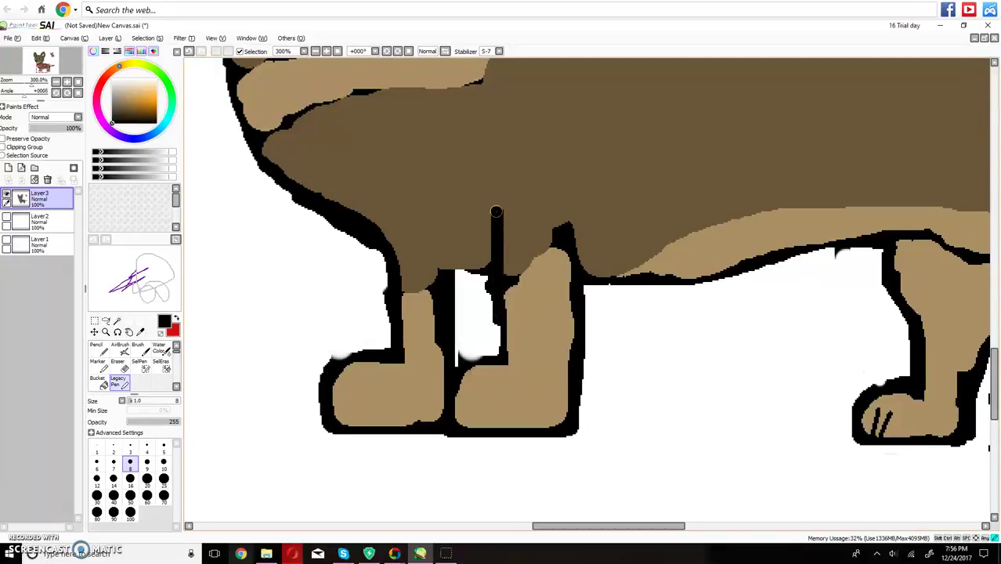
mouse_move(577, 289)
left_mouse_down()
mouse_move(581, 255)
mouse_move(561, 207)
left_mouse_up()
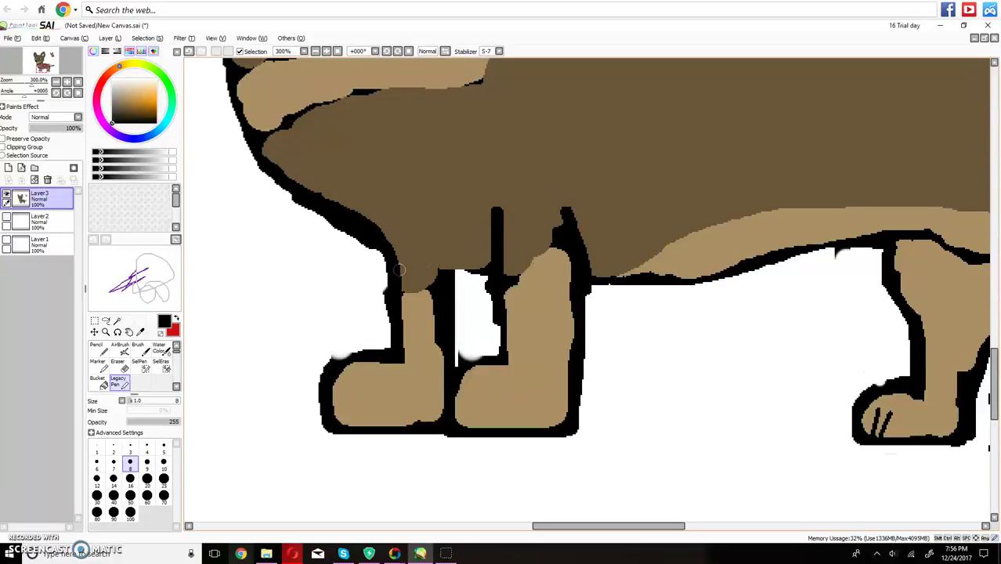
mouse_move(477, 266)
left_mouse_down()
mouse_move(393, 252)
mouse_move(380, 240)
left_mouse_up()
left_click_drag(391, 293, 436, 275)
left_click_drag(507, 276, 565, 237)
Outline the tan belly patch in black along its upper edge and thicken the underside line
left_click_drag(607, 527, 682, 527)
mouse_move(799, 212)
left_mouse_down()
mouse_move(774, 228)
mouse_move(704, 232)
left_mouse_up()
left_click_drag(698, 226, 680, 219)
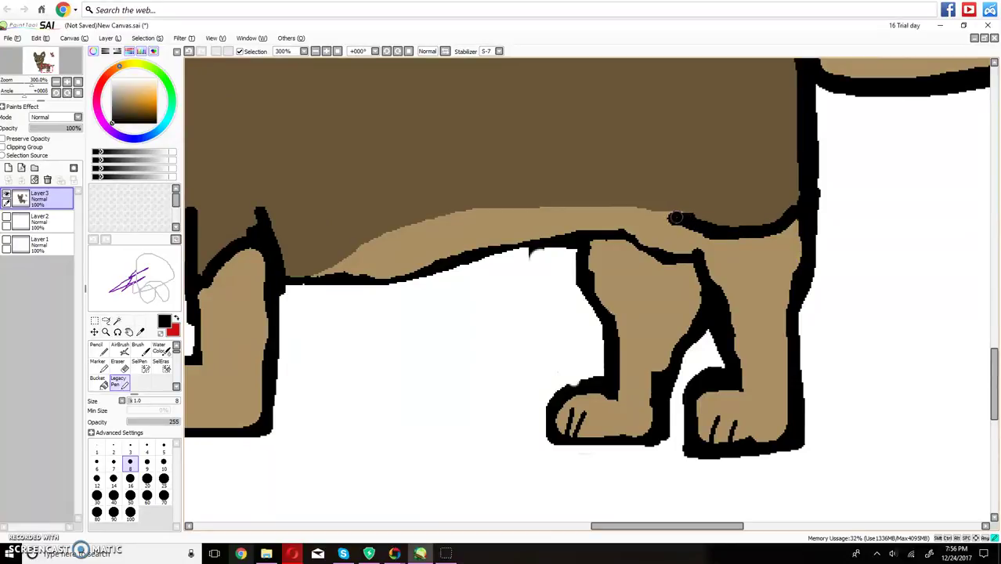
mouse_move(653, 210)
left_mouse_down()
mouse_move(455, 208)
mouse_move(341, 248)
mouse_move(313, 270)
left_mouse_up()
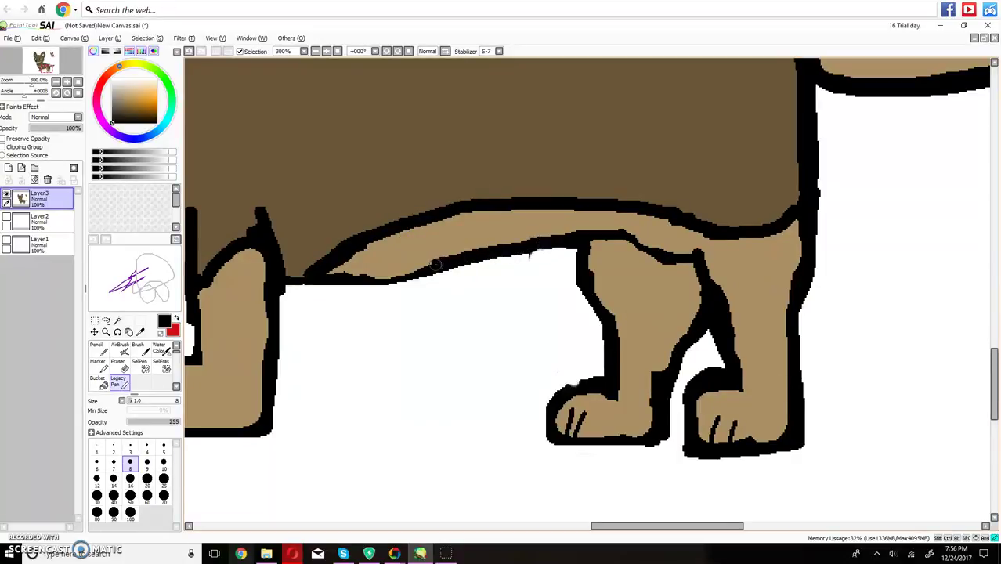
left_click_drag(394, 277, 347, 282)
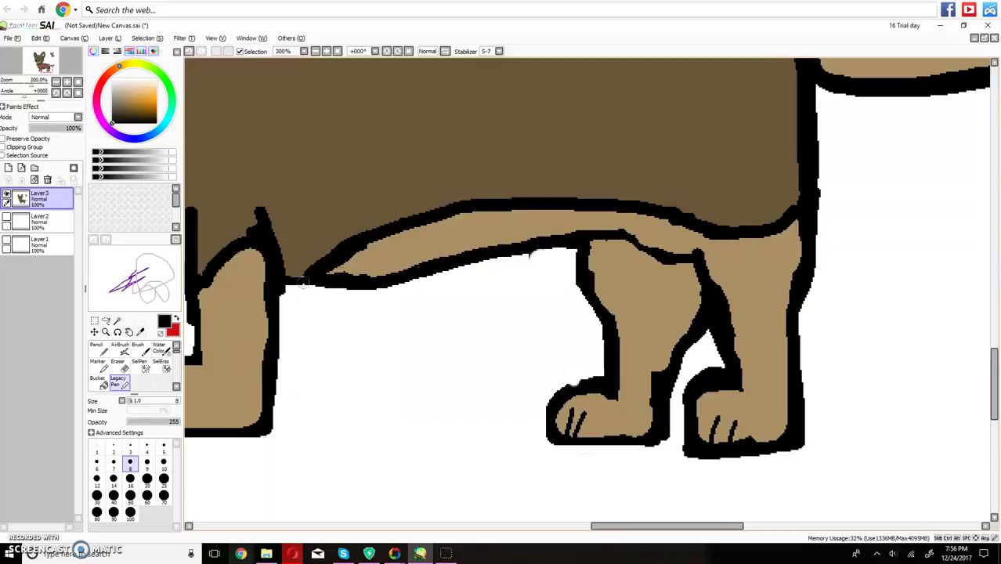
Outline the tan chest stripe in black all the way around
left_click_drag(644, 526, 557, 532)
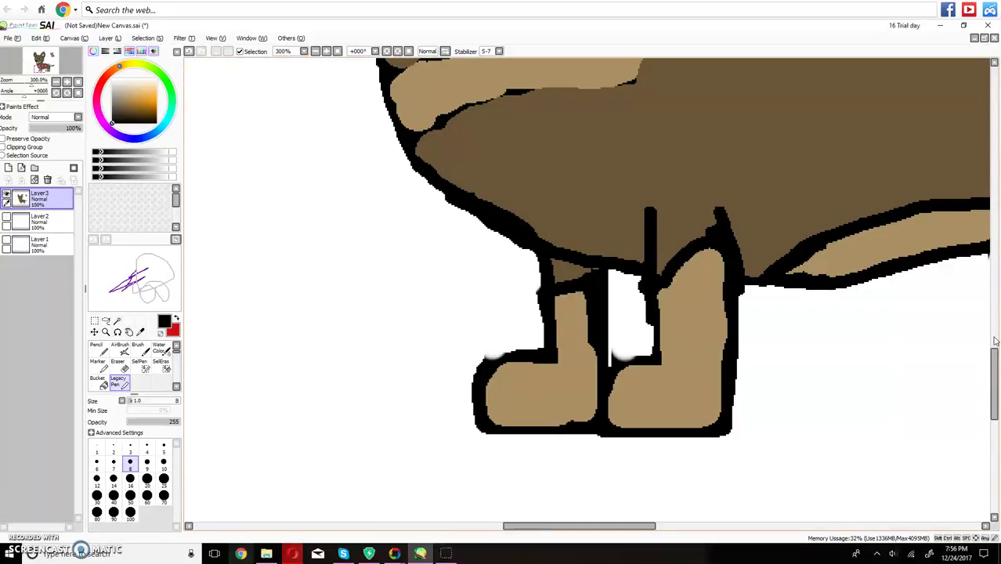
left_click_drag(997, 391, 997, 348)
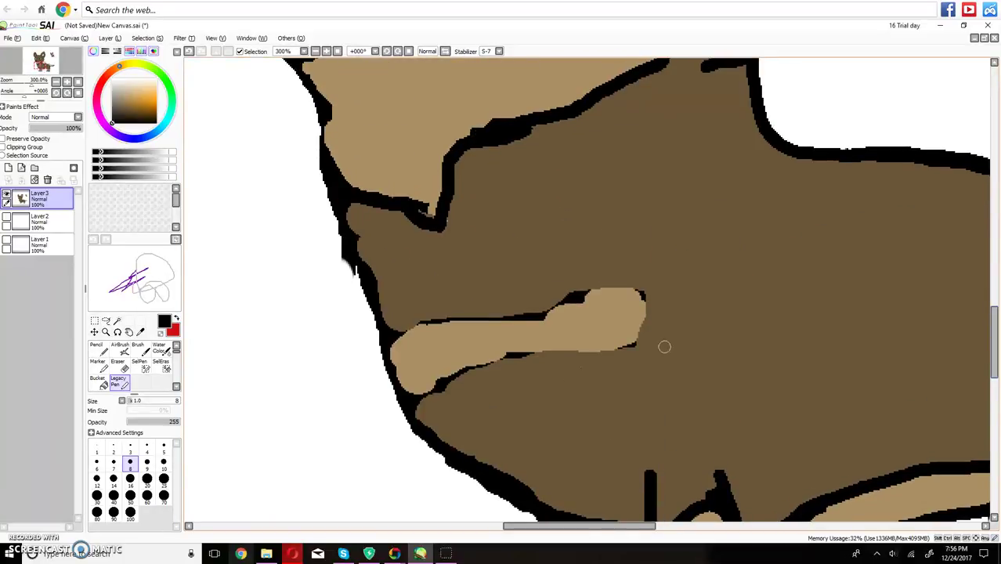
mouse_move(417, 319)
left_mouse_down()
mouse_move(515, 319)
mouse_move(613, 283)
mouse_move(637, 291)
mouse_move(645, 315)
mouse_move(616, 349)
mouse_move(501, 360)
mouse_move(425, 396)
left_mouse_up()
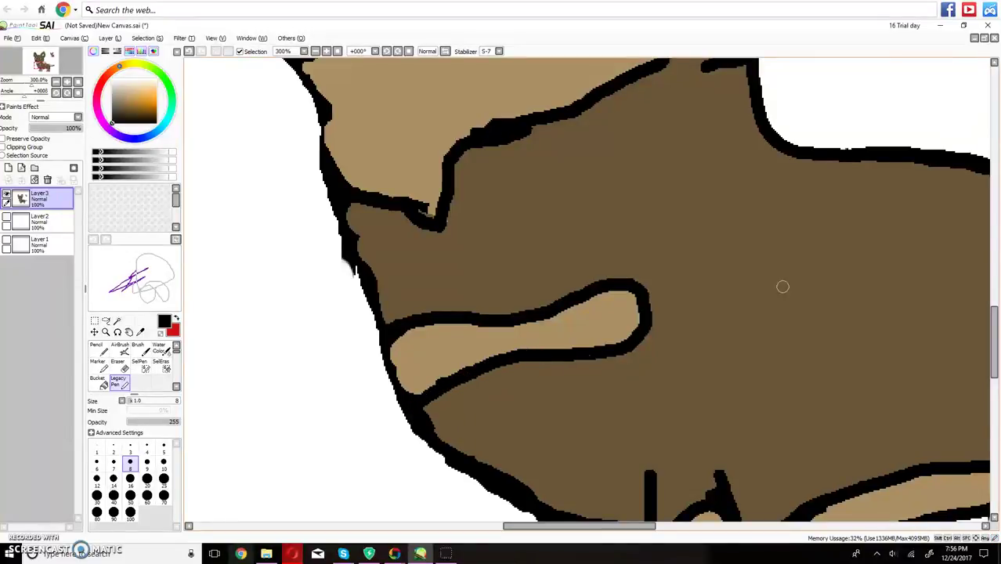
Draw thin black toe lines on both front paws at brush size 3
left_click_drag(995, 305, 988, 349)
left_click(130, 449)
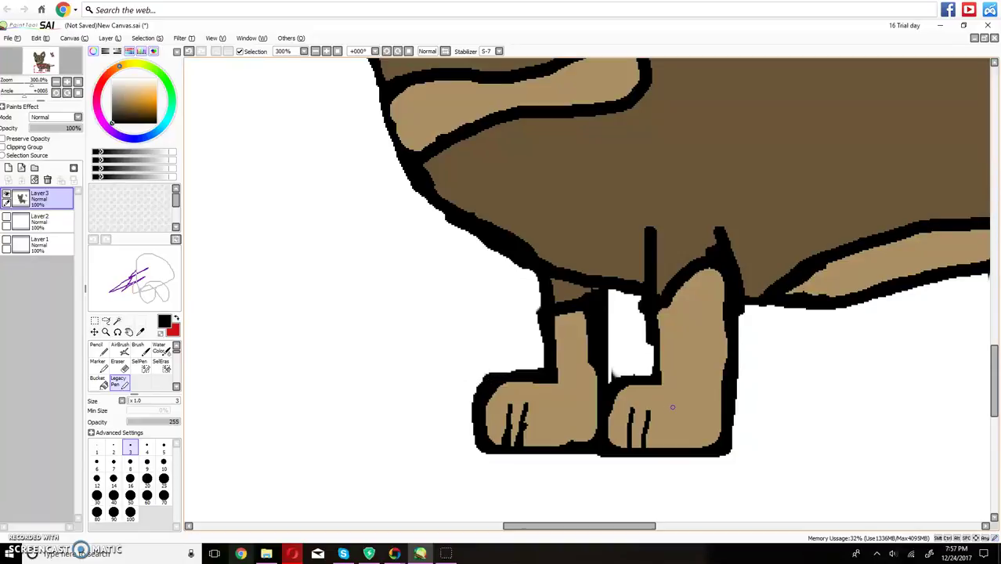
scroll(680, 404, "down", 5)
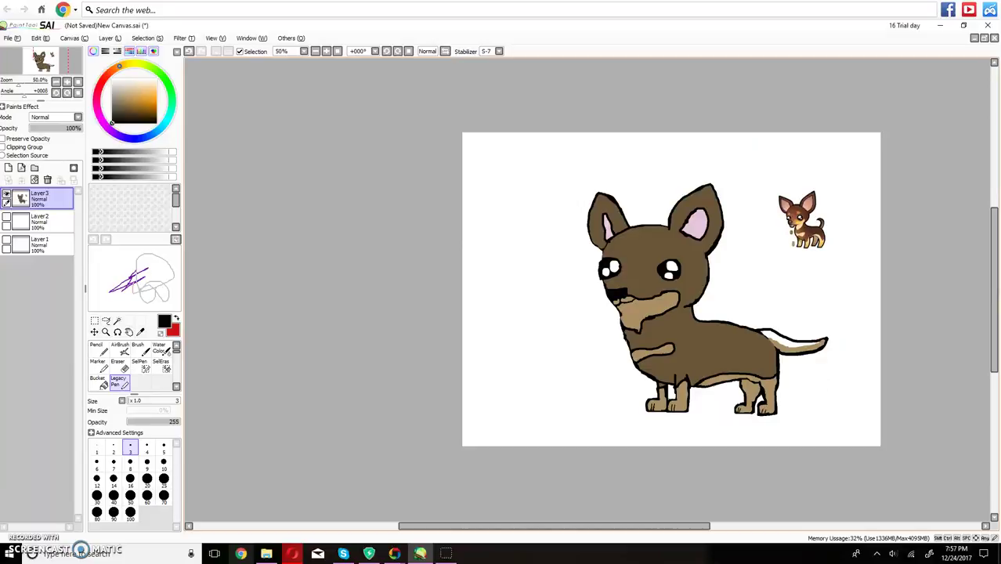
Redraw a smoother black contour from the chin down the front of the neck at brush size 8
scroll(680, 402, "up", 1)
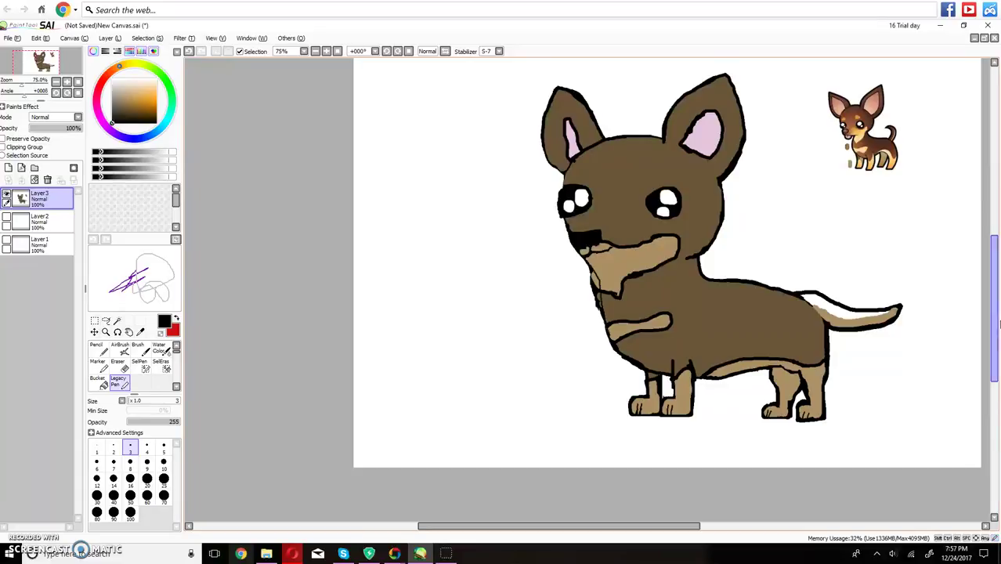
scroll(660, 319, "up", 3)
scroll(660, 318, "up", 2)
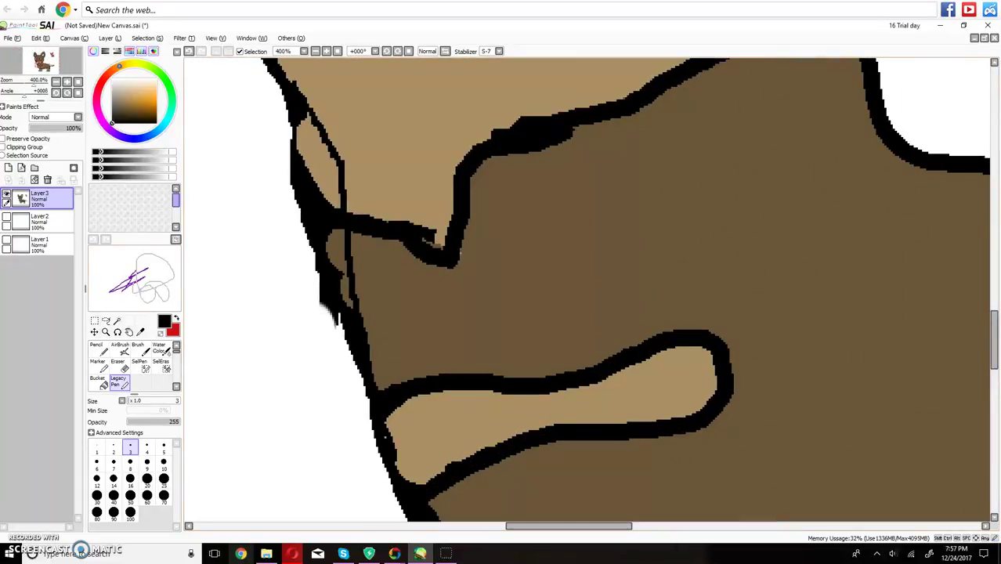
left_click(131, 465)
mouse_move(309, 111)
left_mouse_down()
mouse_move(337, 184)
mouse_move(359, 334)
left_mouse_up()
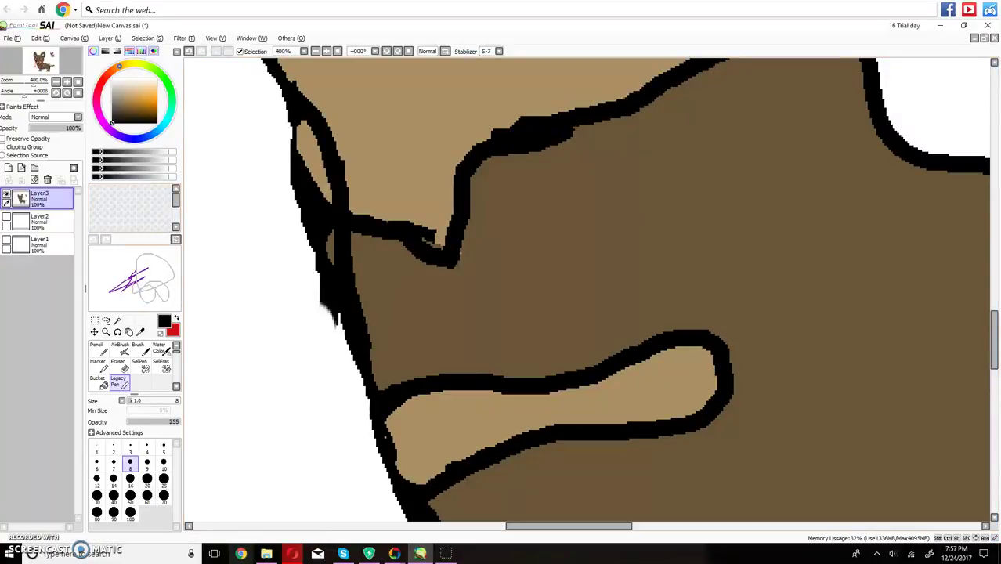
Erase the old outline and leftover colour outside the new contour of the chin and neck
left_click(118, 365)
mouse_move(298, 141)
left_mouse_down()
mouse_move(286, 123)
mouse_move(316, 193)
mouse_move(324, 319)
left_mouse_up()
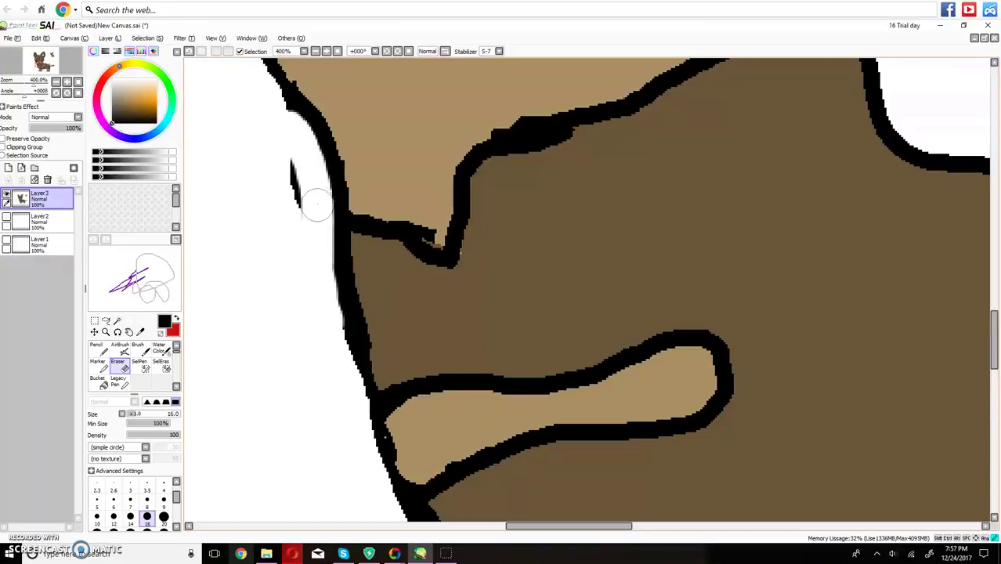
left_click_drag(313, 235, 277, 134)
Examine the whole drawing and the outlines around the legs and body for remaining flaws
scroll(659, 276, "down", 1)
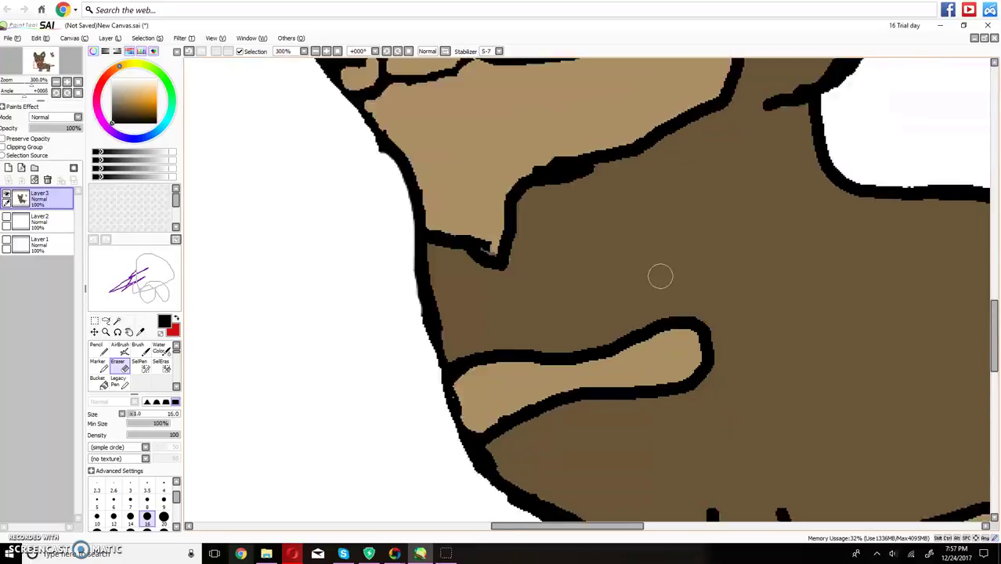
scroll(660, 276, "down", 2)
scroll(659, 275, "down", 3)
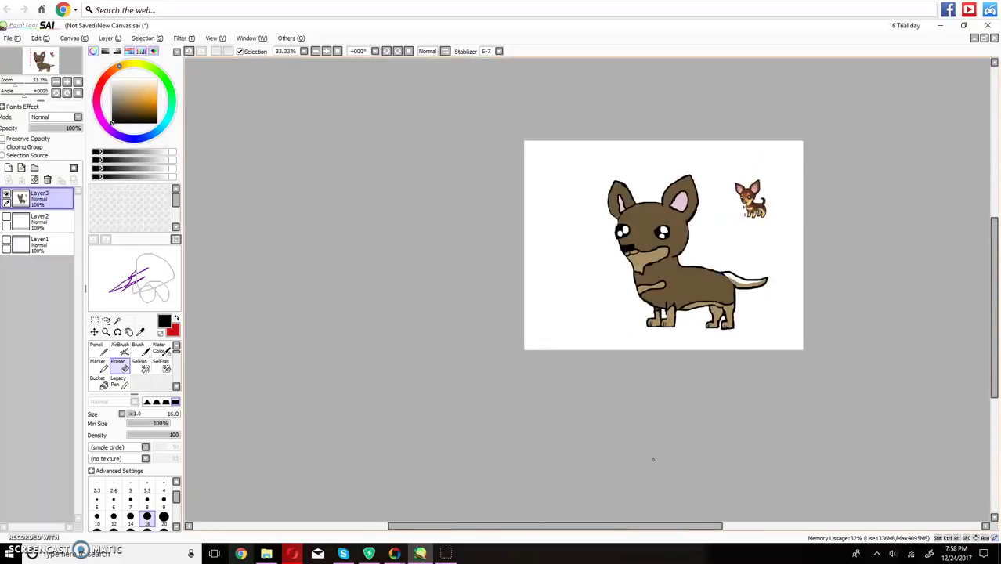
left_click_drag(603, 526, 660, 526)
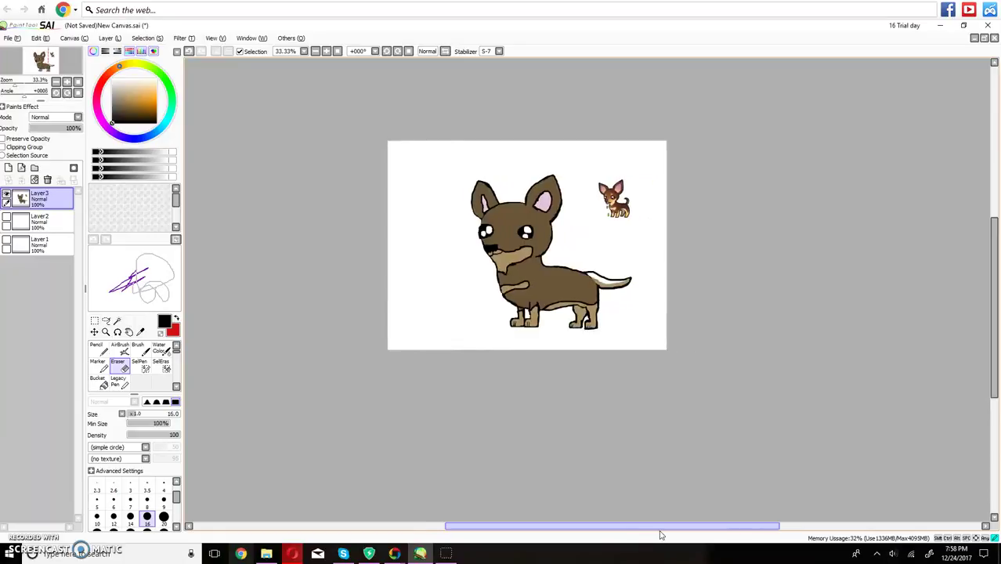
scroll(595, 385, "up", 4)
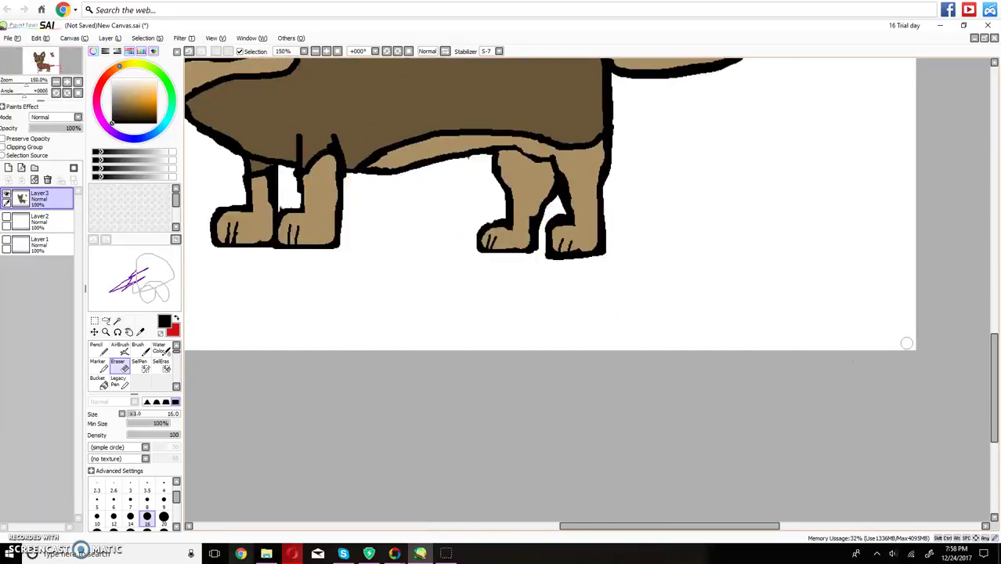
left_click_drag(749, 527, 681, 532)
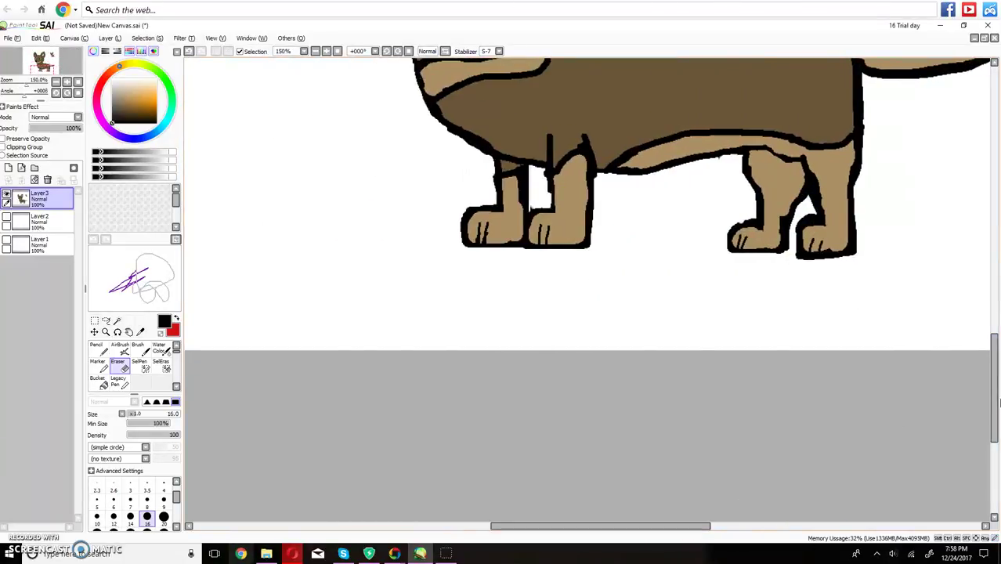
scroll(998, 402, "down", 3)
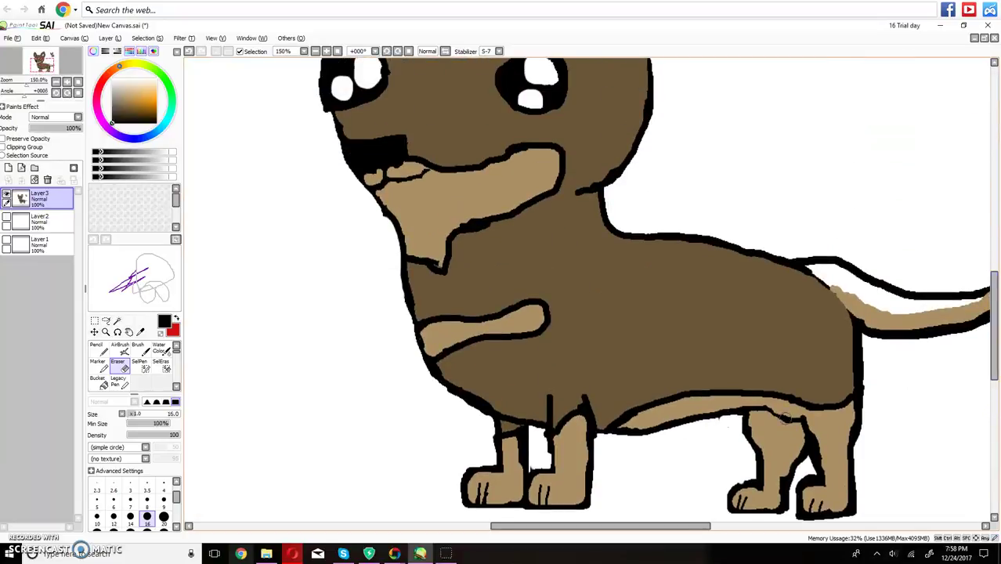
Draw a higher black contour from the chest to the front legs at brush size 8 and extend the far front leg's outlines up to it
scroll(510, 442, "up", 6)
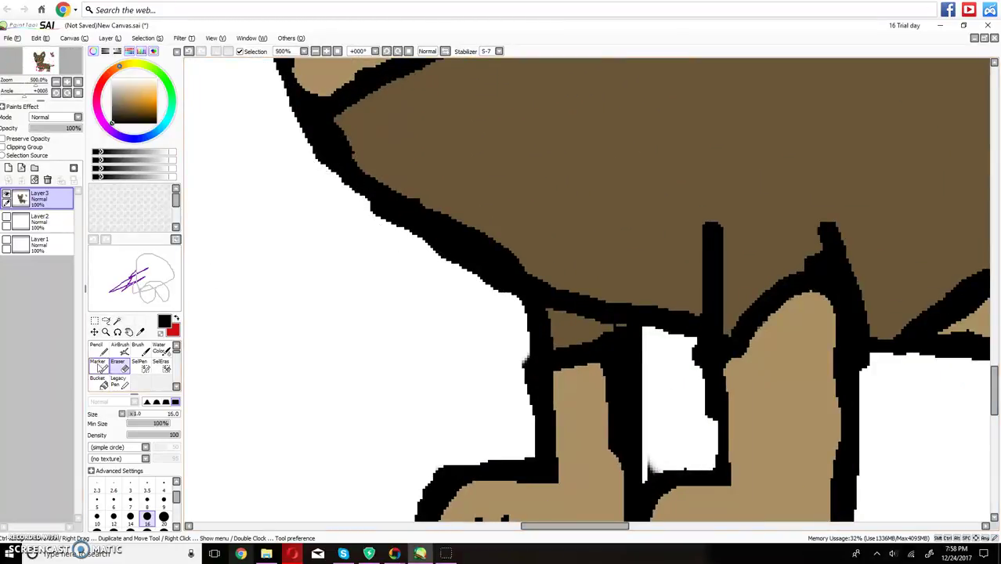
left_click(119, 382)
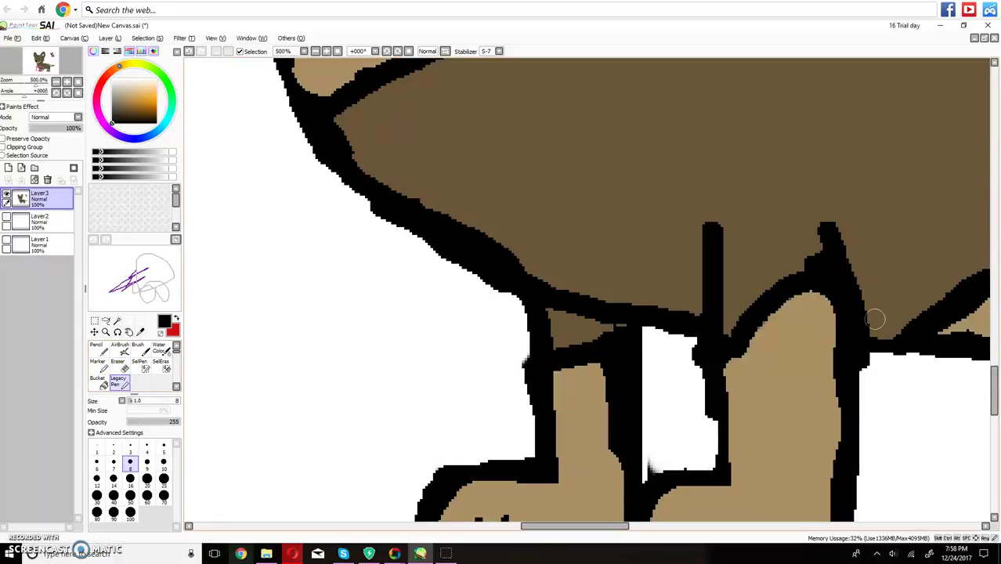
mouse_move(708, 327)
left_mouse_down()
mouse_move(525, 218)
mouse_move(357, 153)
left_mouse_up()
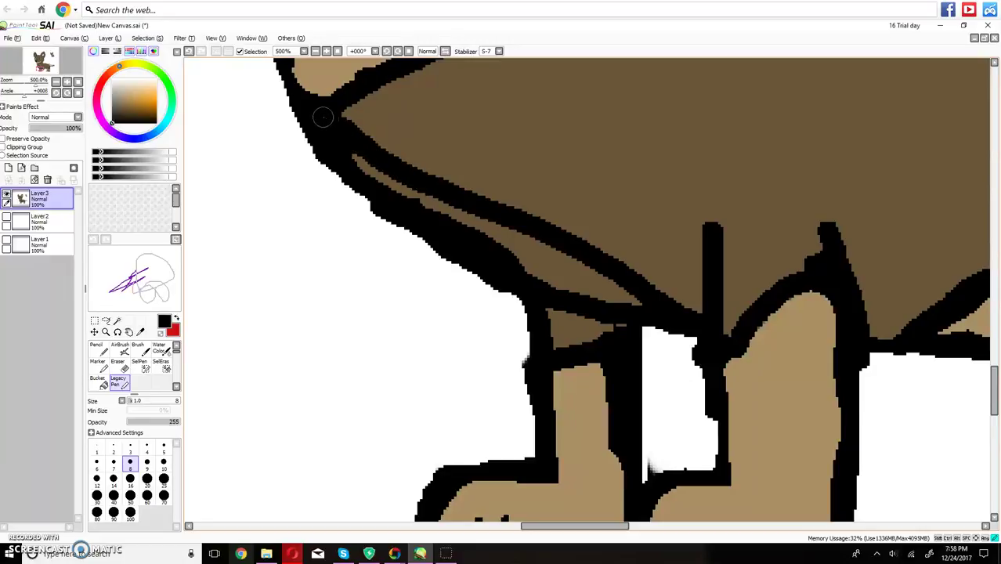
mouse_move(562, 322)
left_mouse_down()
mouse_move(538, 318)
mouse_move(531, 249)
left_mouse_up()
left_click_drag(631, 335, 625, 287)
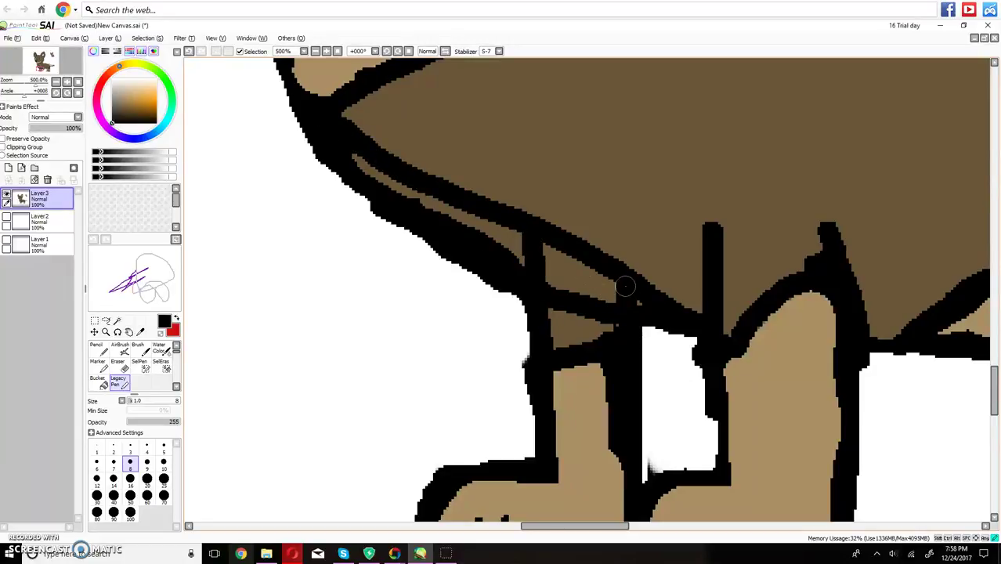
Erase the old outline and colour outside the new chest contour and between the front legs, and restore the black line above that gap
left_click(118, 364)
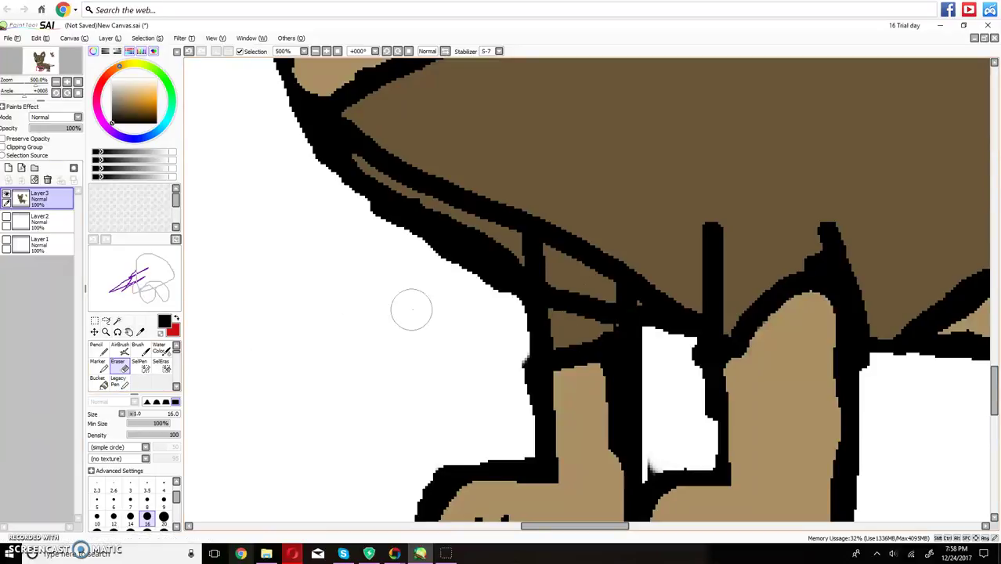
mouse_move(511, 291)
left_mouse_down()
mouse_move(507, 260)
mouse_move(486, 237)
mouse_move(335, 152)
mouse_move(313, 163)
mouse_move(494, 298)
mouse_move(438, 233)
left_mouse_up()
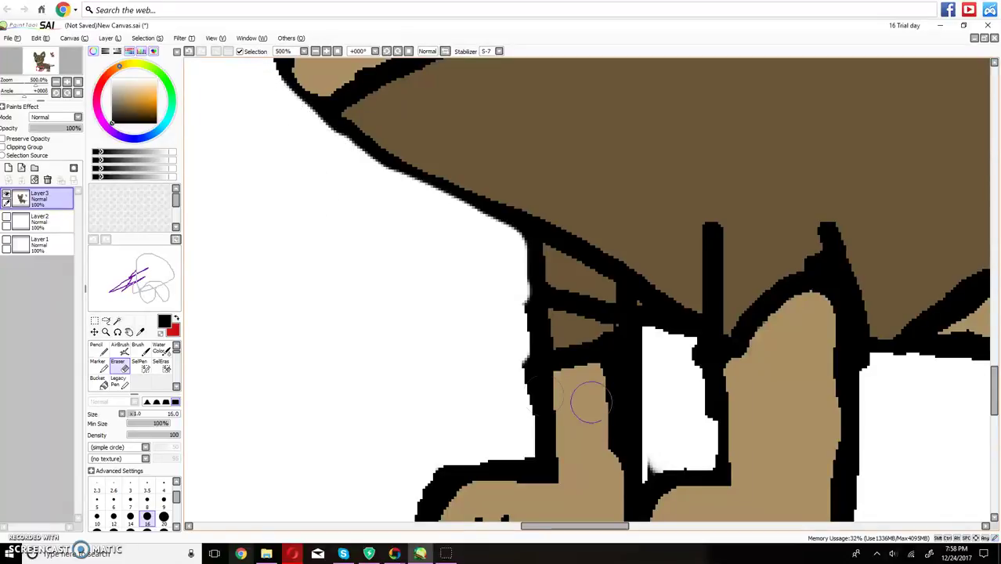
left_click(654, 310)
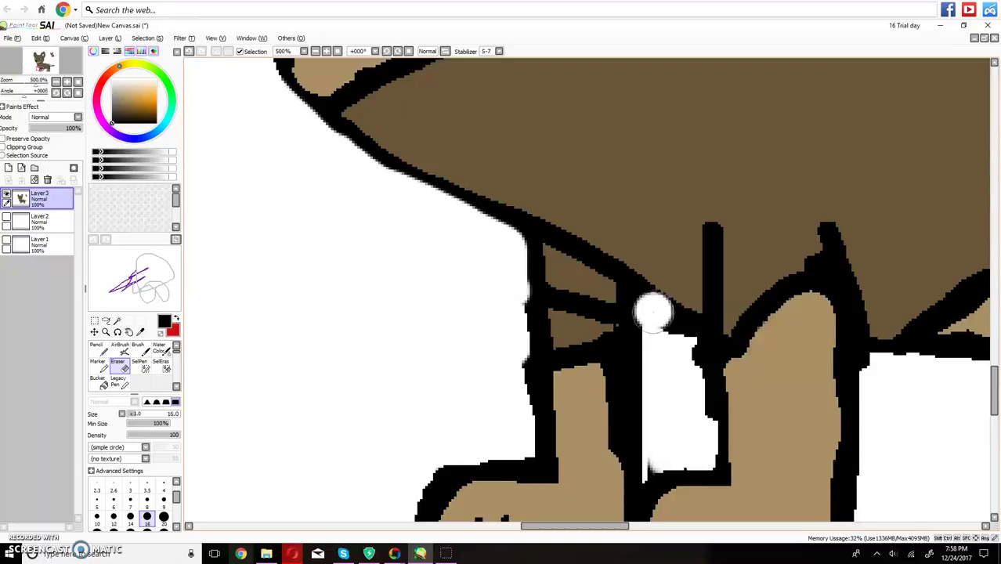
left_click_drag(655, 314, 680, 340)
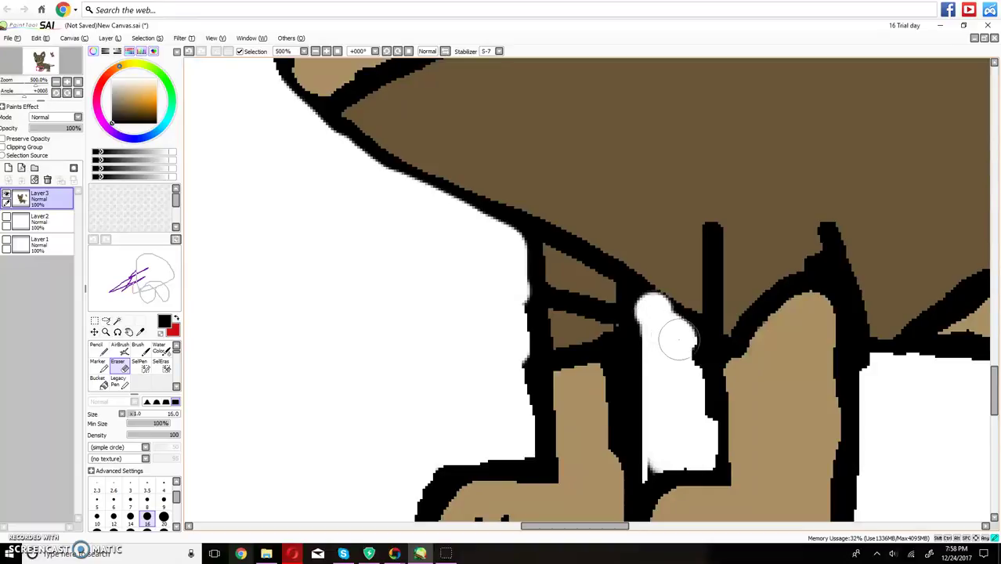
left_click(119, 382)
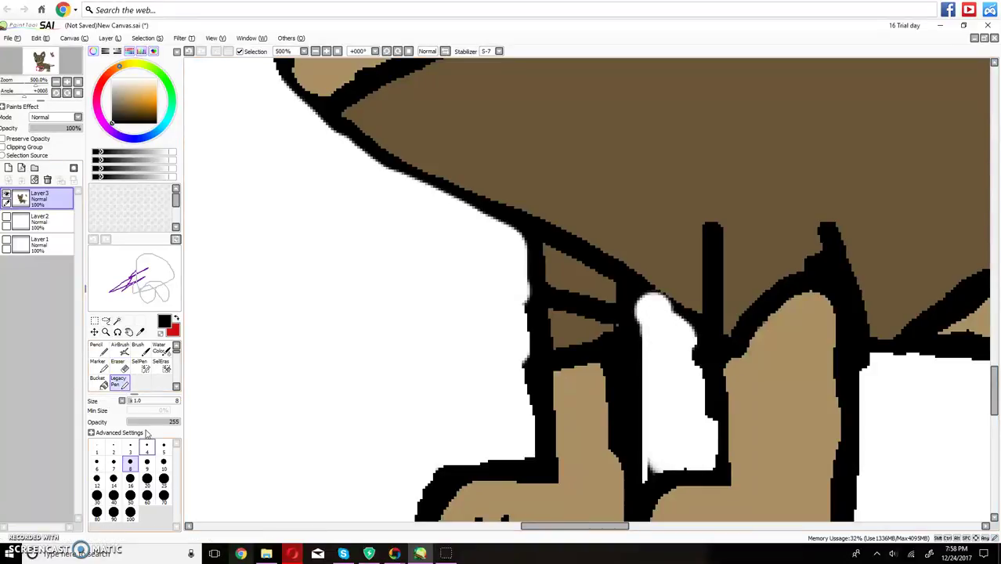
mouse_move(719, 317)
left_mouse_down()
mouse_move(705, 335)
mouse_move(638, 285)
left_mouse_up()
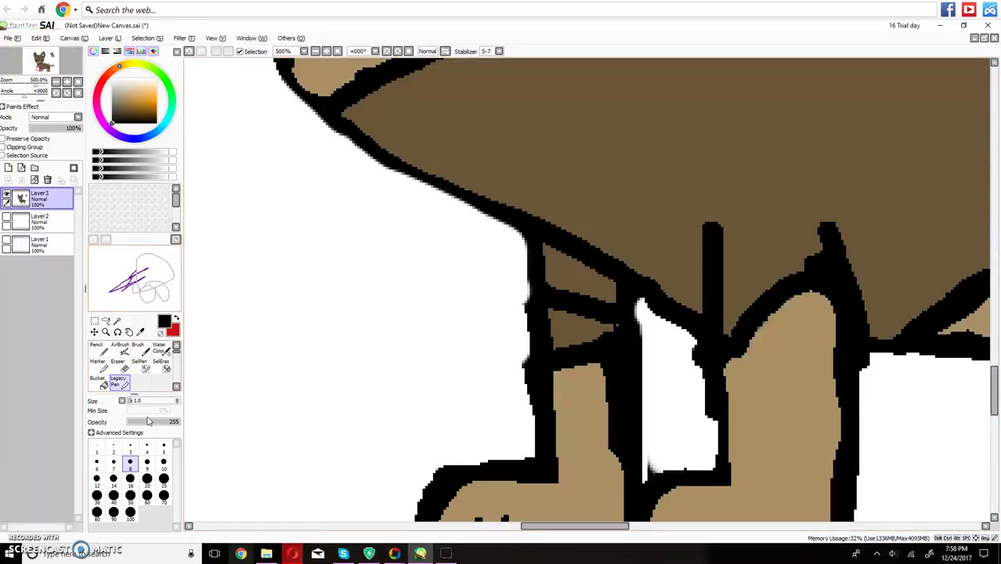
Sample the body's dark brown and paint over the stray black line crossing the top of the far front leg
left_click(136, 332)
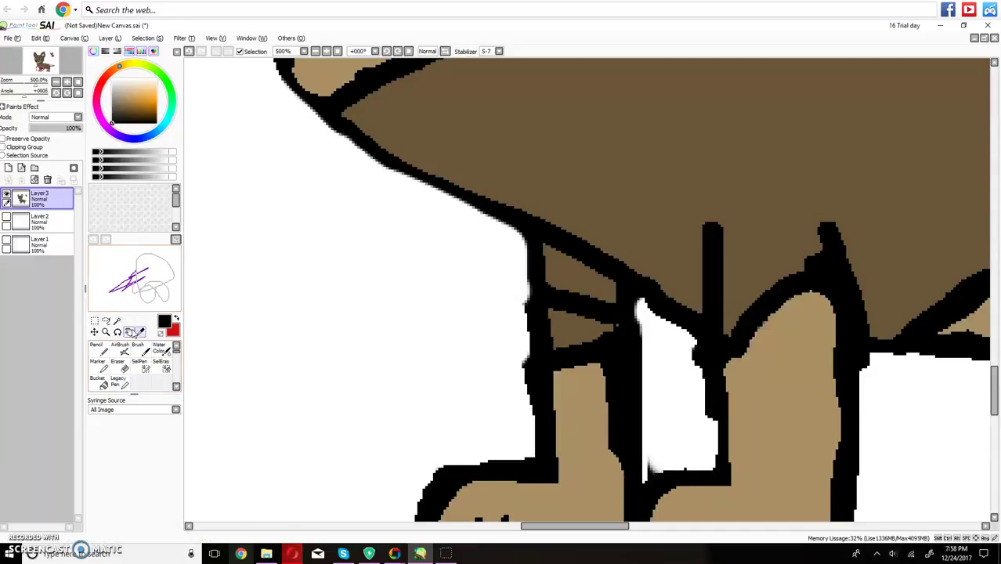
left_click(599, 166)
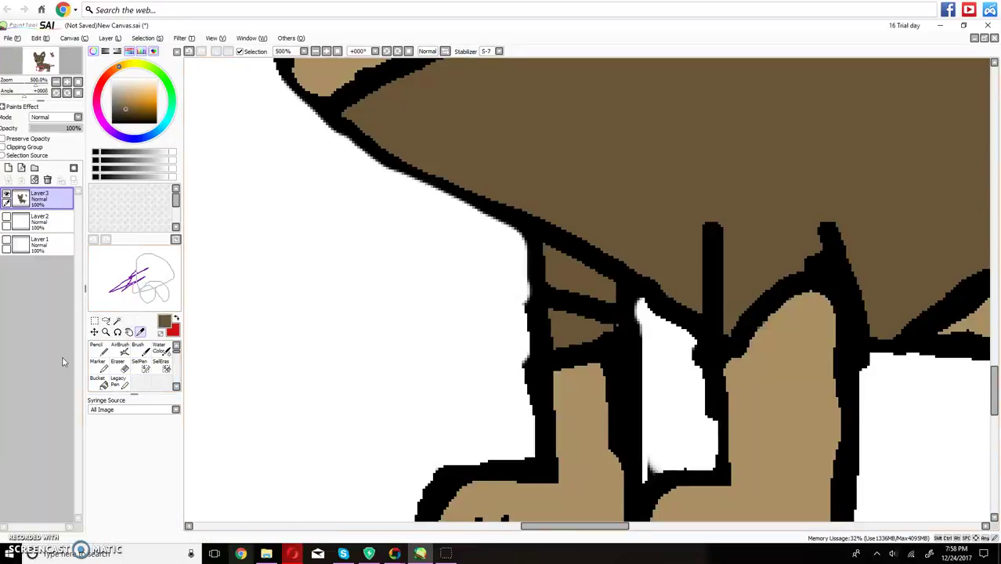
left_click(119, 381)
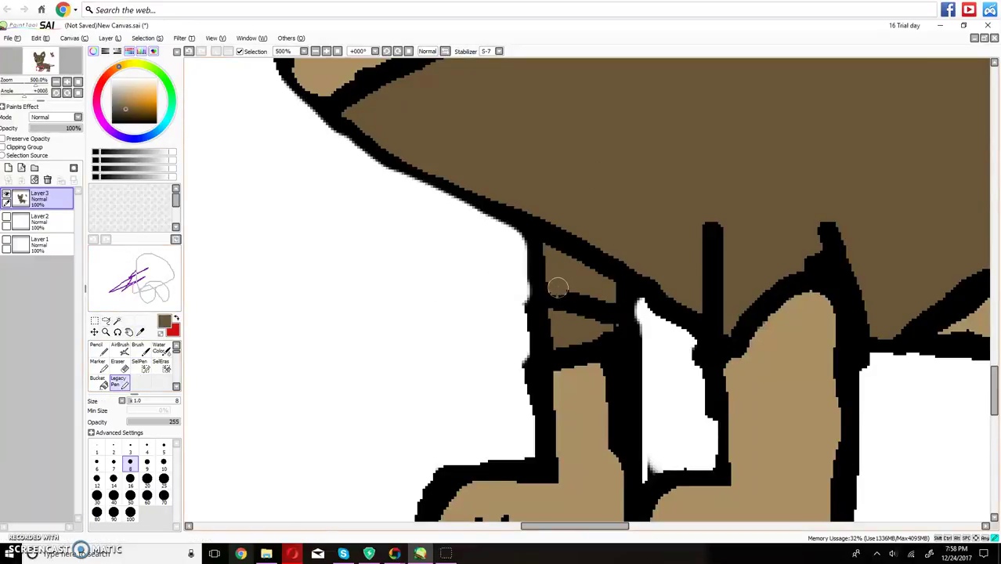
mouse_move(568, 313)
left_mouse_down()
mouse_move(569, 291)
mouse_move(608, 313)
left_mouse_up()
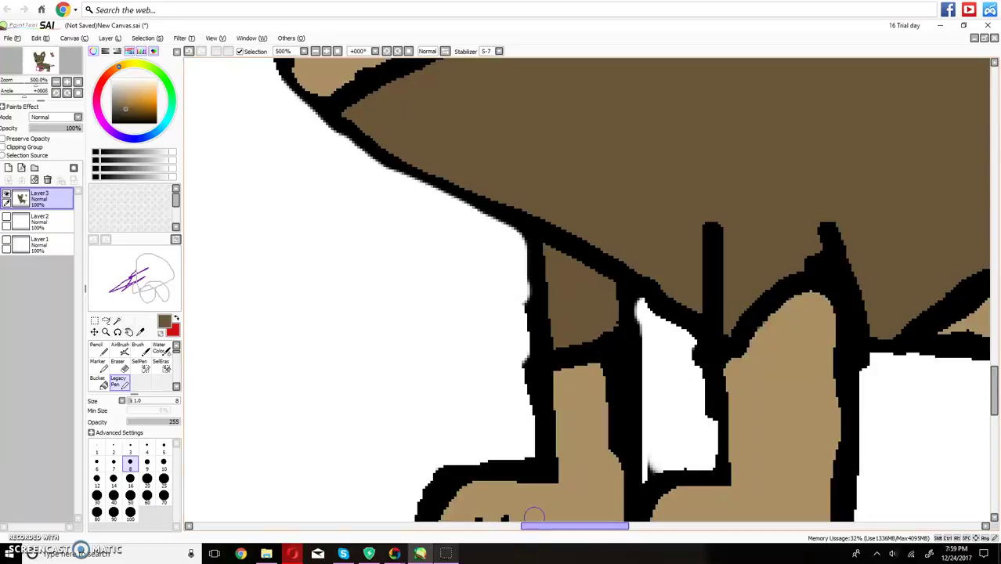
Fill the white upper part of the tail with the dark brown body colour at brush size 8
left_click_drag(530, 524, 696, 525)
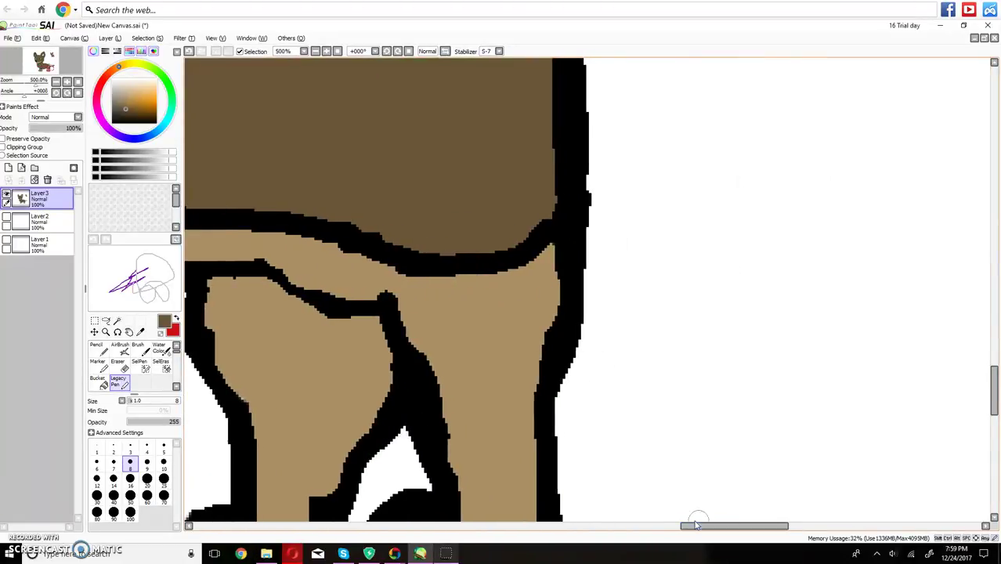
left_click_drag(998, 421, 997, 381)
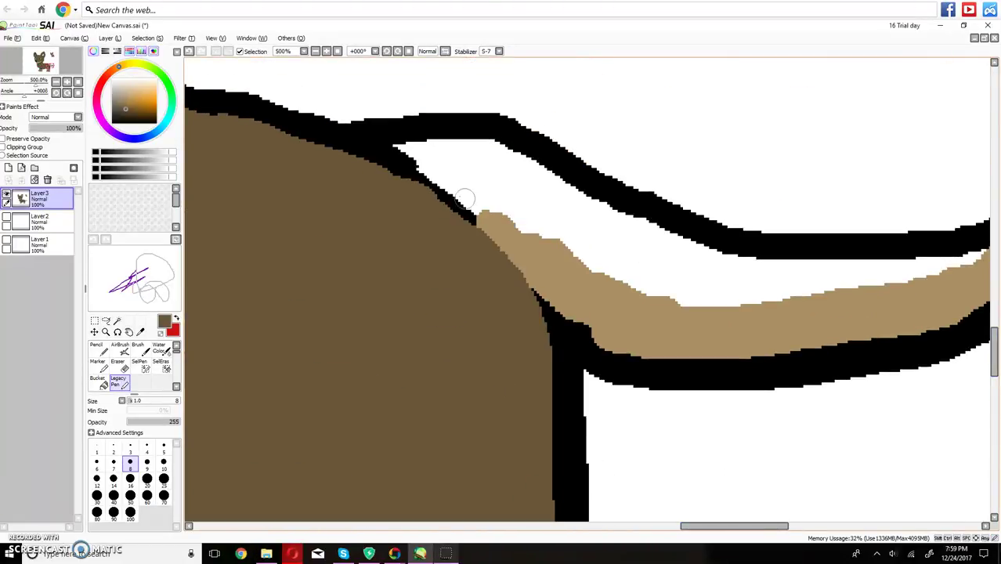
mouse_move(393, 148)
left_mouse_down()
mouse_move(492, 144)
mouse_move(658, 231)
mouse_move(754, 249)
mouse_move(727, 255)
mouse_move(640, 237)
mouse_move(528, 163)
mouse_move(405, 155)
mouse_move(462, 206)
mouse_move(521, 214)
mouse_move(520, 224)
mouse_move(614, 273)
mouse_move(699, 302)
mouse_move(844, 292)
mouse_move(983, 252)
mouse_move(918, 274)
mouse_move(907, 265)
mouse_move(766, 265)
mouse_move(843, 272)
mouse_move(730, 290)
mouse_move(766, 273)
mouse_move(697, 280)
mouse_move(640, 269)
mouse_move(451, 179)
mouse_move(464, 167)
mouse_move(525, 179)
mouse_move(712, 268)
mouse_move(597, 238)
mouse_move(540, 198)
mouse_move(468, 185)
left_mouse_up()
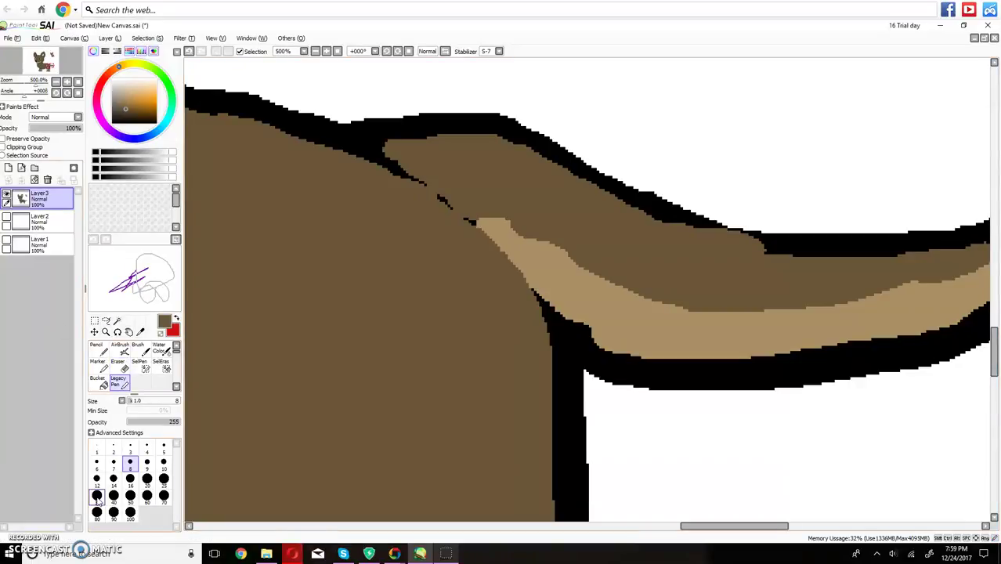
Redraw the black rump and upper tail outlines and draw a black line separating the tail's dark brown and tan areas
left_click_drag(126, 116, 98, 129)
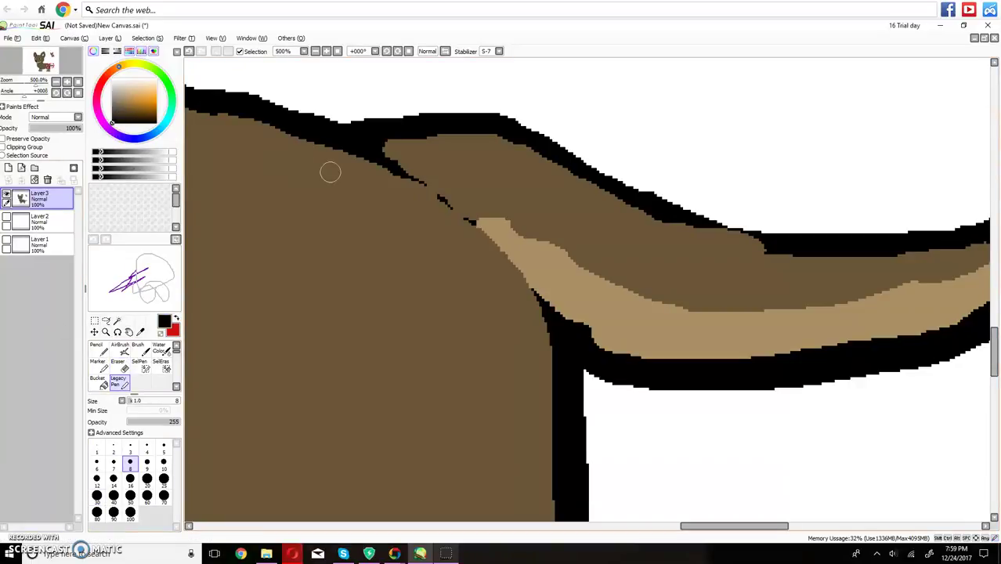
mouse_move(413, 179)
left_mouse_down()
mouse_move(513, 250)
mouse_move(559, 313)
left_mouse_up()
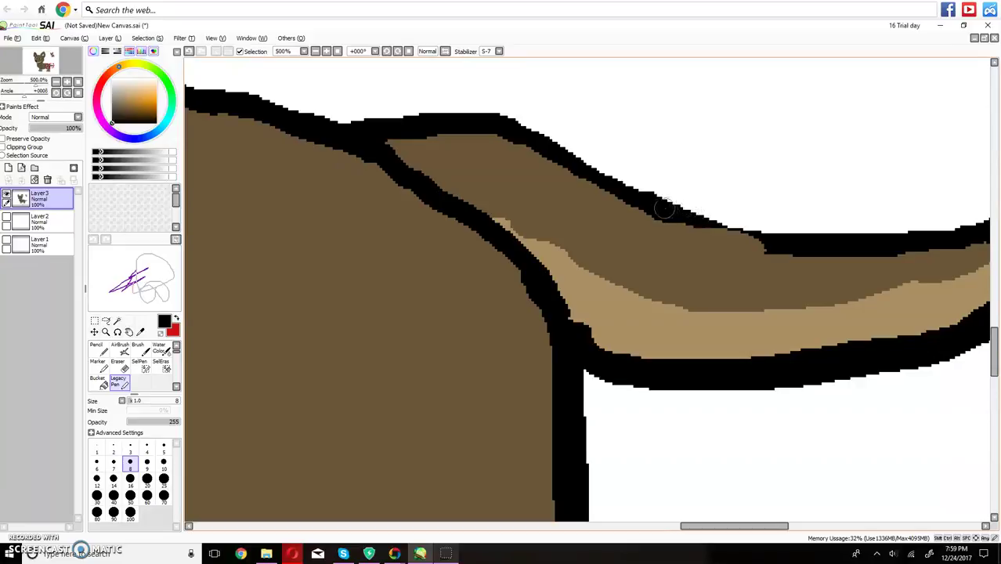
left_click_drag(677, 218, 743, 239)
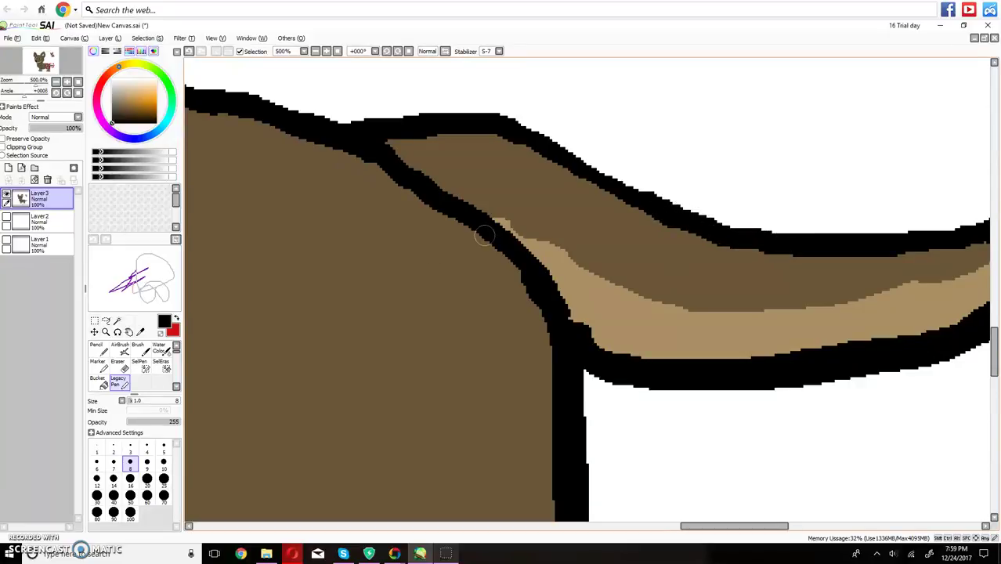
left_click_drag(724, 526, 745, 526)
mouse_move(837, 252)
left_mouse_down()
mouse_move(742, 286)
mouse_move(563, 309)
mouse_move(430, 272)
mouse_move(342, 221)
left_mouse_up()
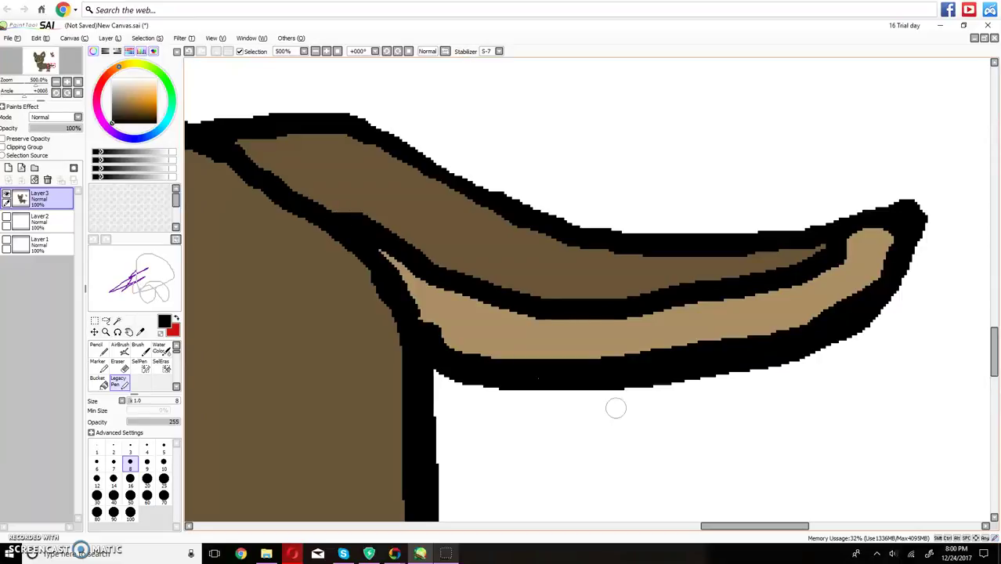
Draw a higher black belly contour from the near front leg along the tan strip, curving down to the hind leg
scroll(654, 414, "down", 8)
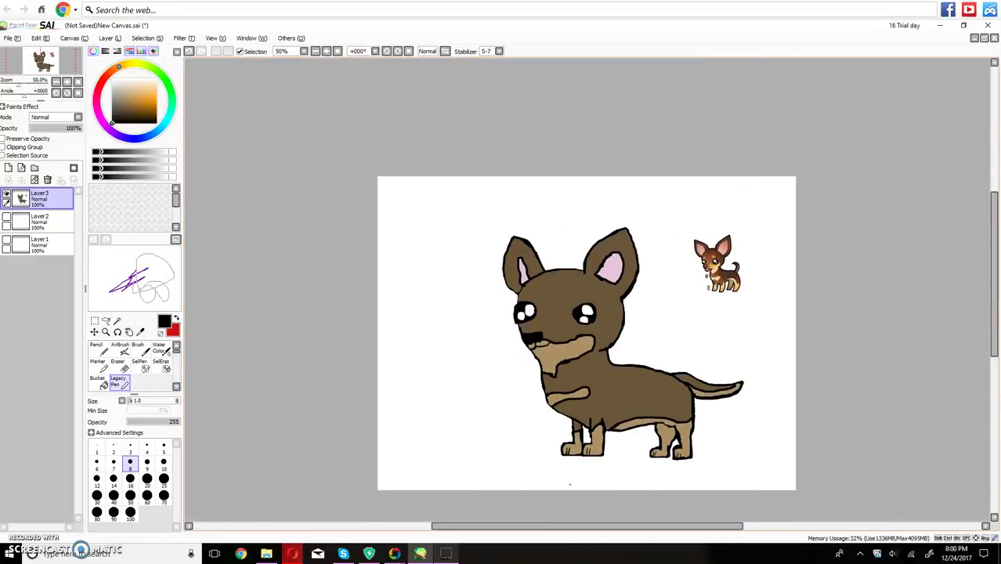
scroll(573, 476, "up", 3)
scroll(573, 477, "up", 3)
left_click_drag(628, 517, 720, 525)
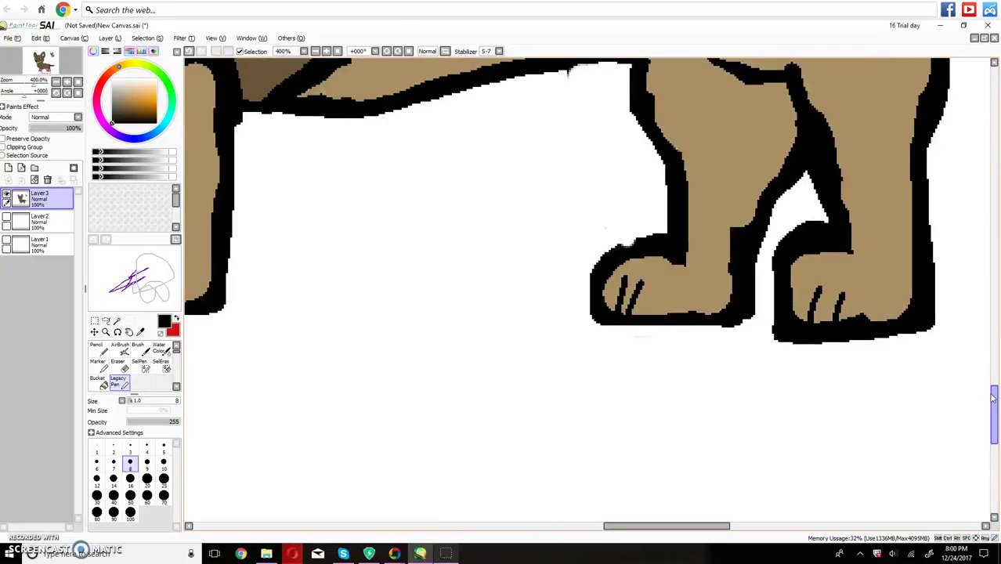
left_click_drag(997, 405, 998, 375)
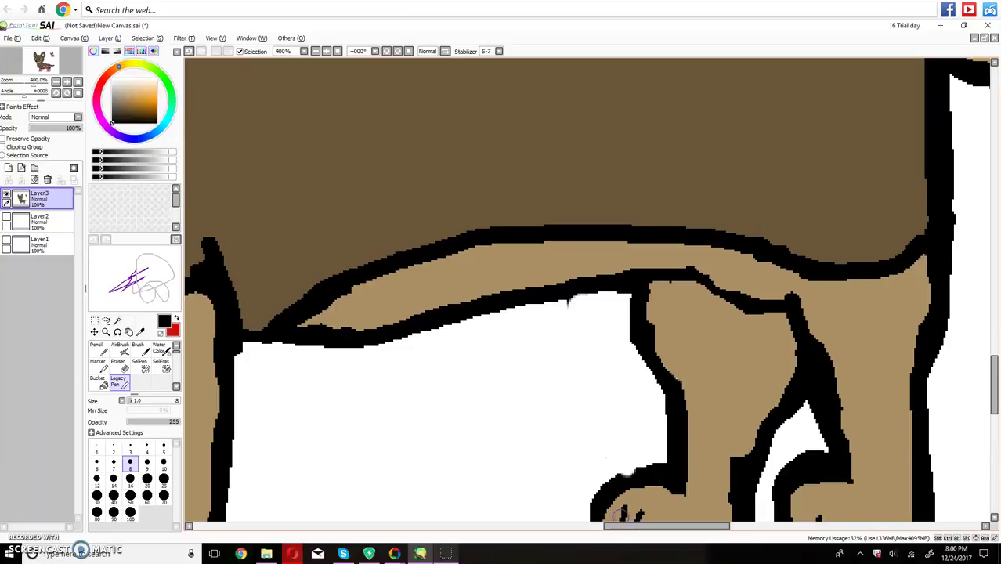
scroll(623, 513, "left", 5)
mouse_move(425, 321)
left_mouse_down()
mouse_move(522, 298)
mouse_move(644, 242)
left_mouse_up()
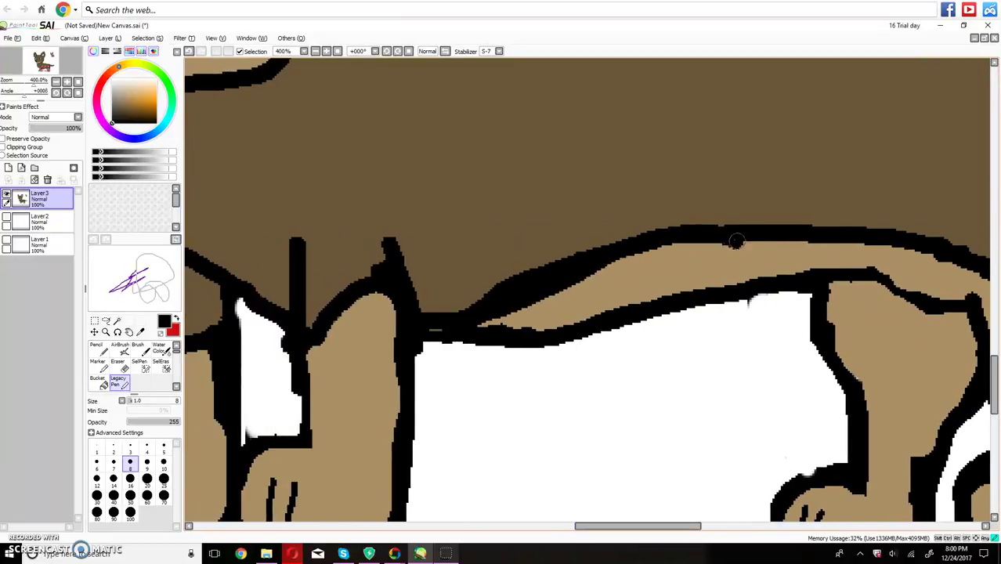
left_click_drag(736, 241, 801, 267)
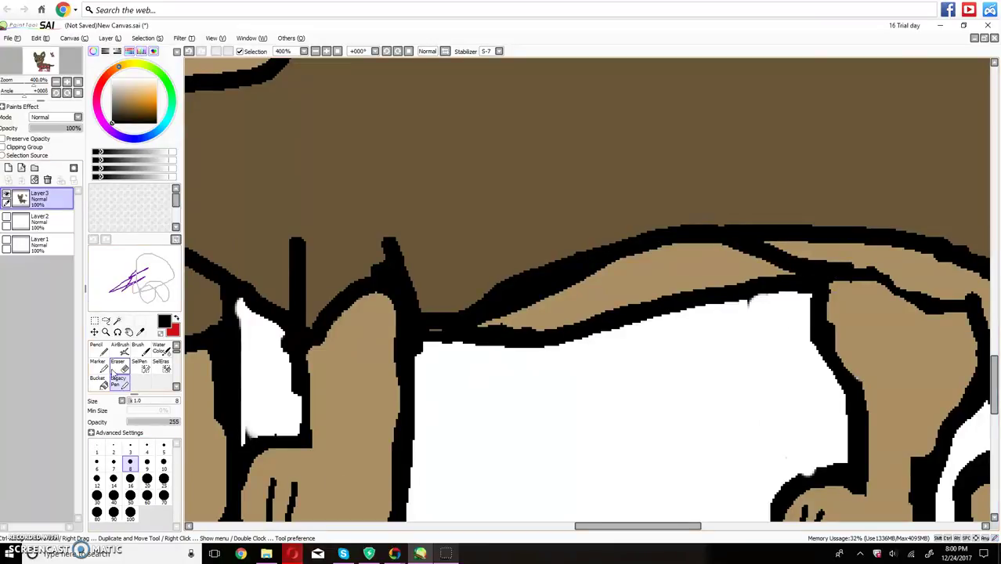
Erase the tan strip and the old outline beneath the new belly contour with the eraser at size 16
left_click(116, 369)
mouse_move(434, 348)
left_mouse_down()
mouse_move(501, 337)
mouse_move(486, 337)
mouse_move(642, 258)
mouse_move(687, 250)
mouse_move(727, 254)
mouse_move(795, 288)
mouse_move(694, 289)
mouse_move(647, 302)
mouse_move(738, 297)
mouse_move(751, 306)
mouse_move(589, 322)
mouse_move(513, 345)
mouse_move(618, 288)
mouse_move(713, 274)
left_mouse_up()
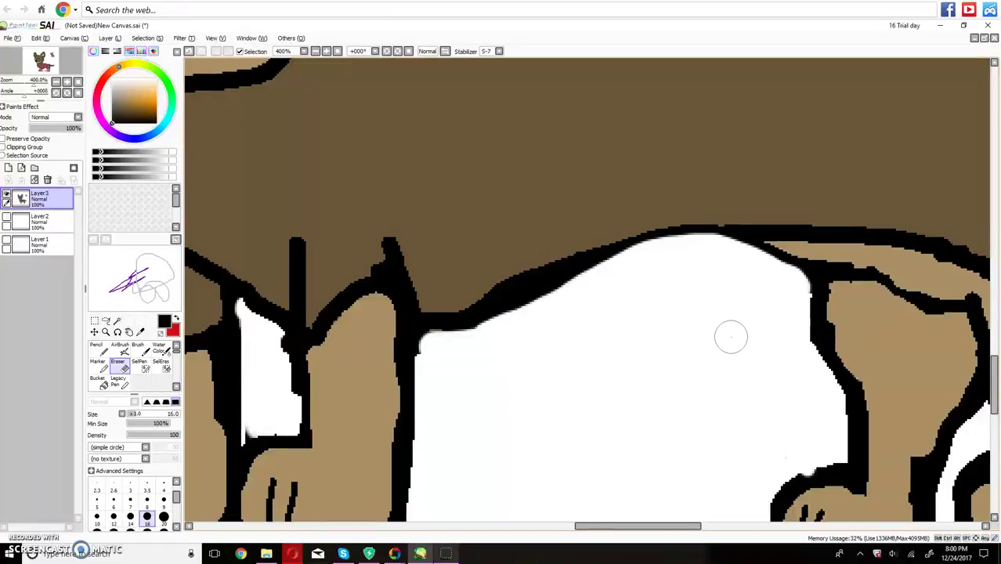
scroll(731, 337, "down", 4)
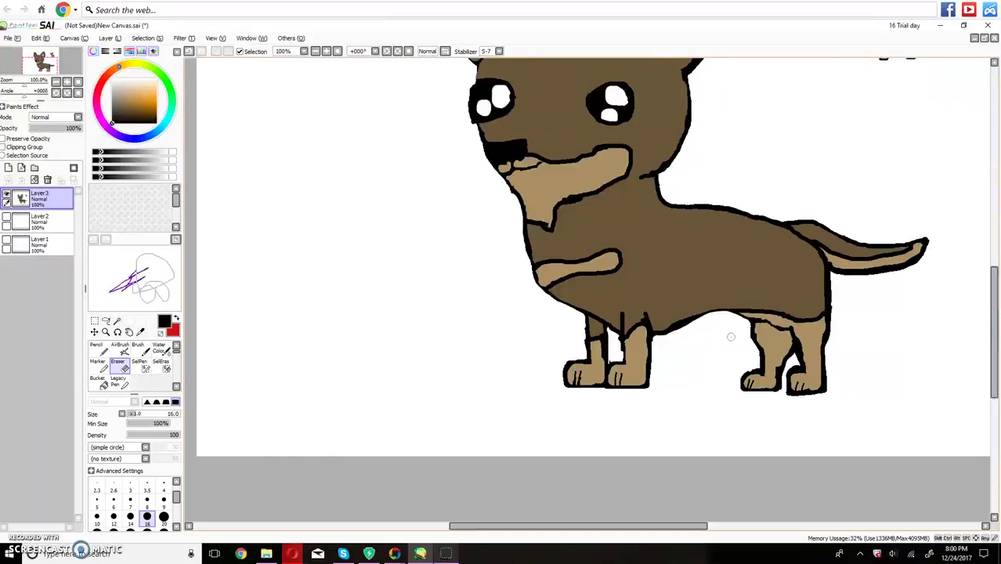
scroll(730, 337, "down", 1)
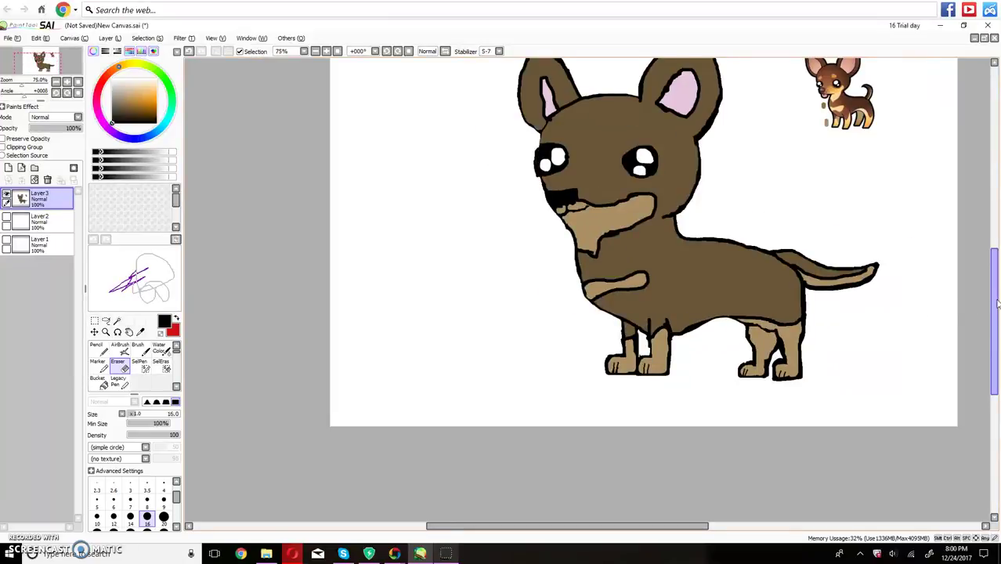
Erase the front outline and outer colour of the chest in a smooth slope from the neck to the front leg, including leftover specks
scroll(998, 298, "up", 3)
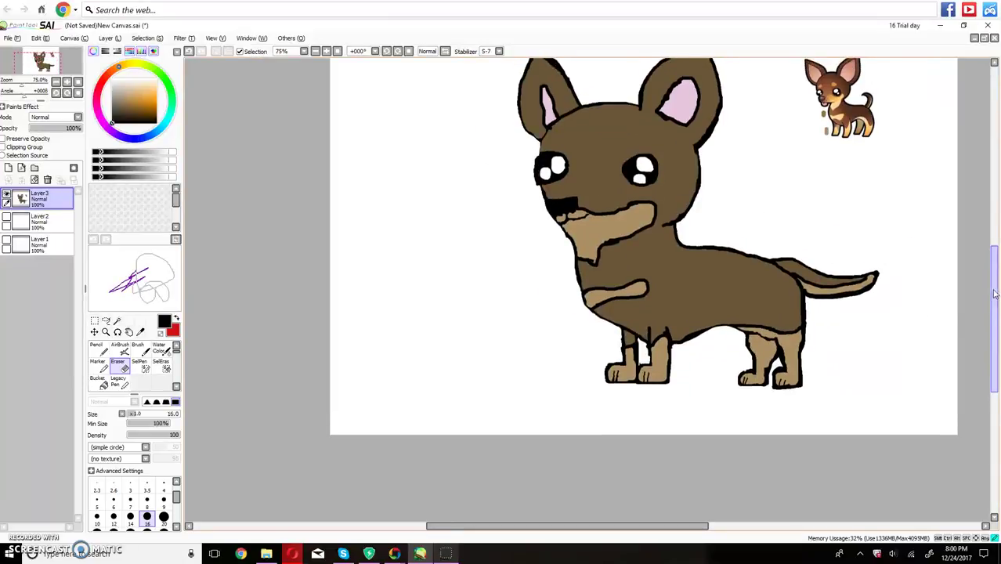
scroll(588, 376, "up", 2)
scroll(587, 376, "up", 3)
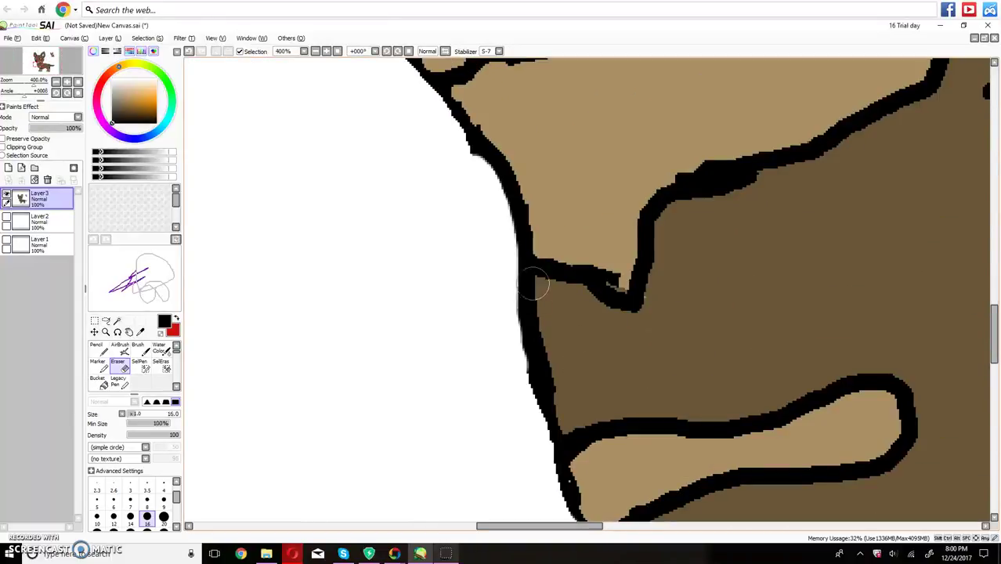
key("e")
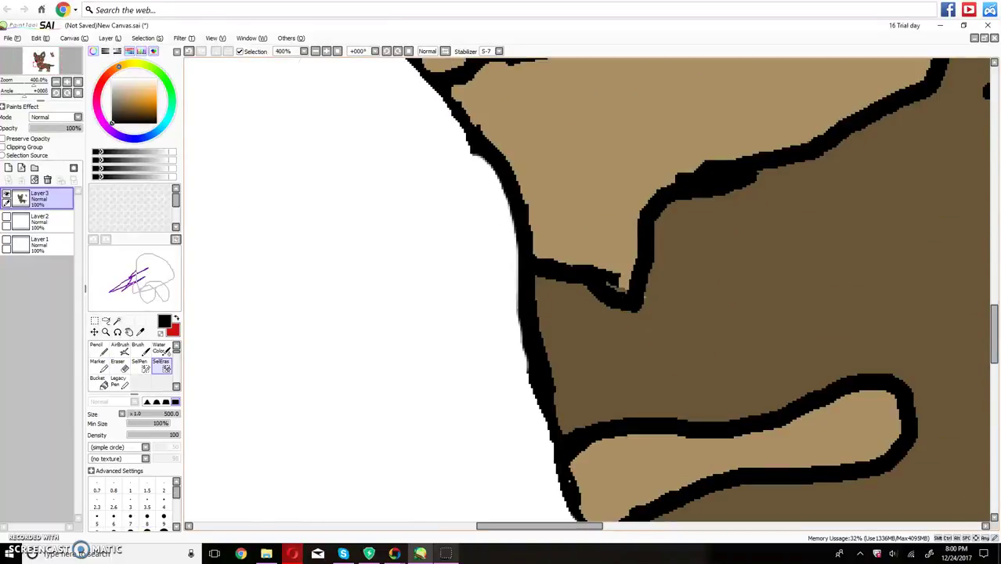
scroll(994, 337, "down", 2)
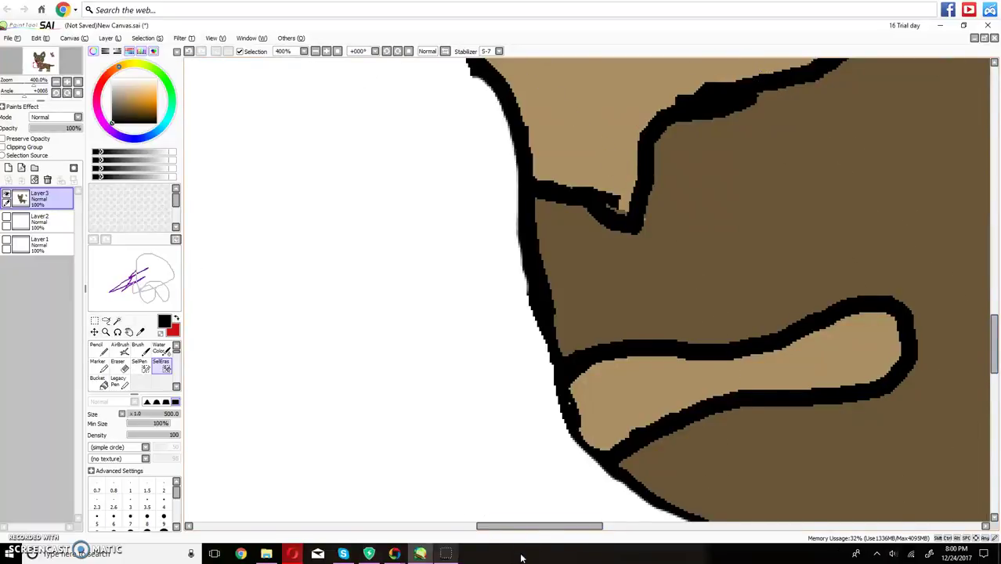
left_click_drag(538, 526, 563, 526)
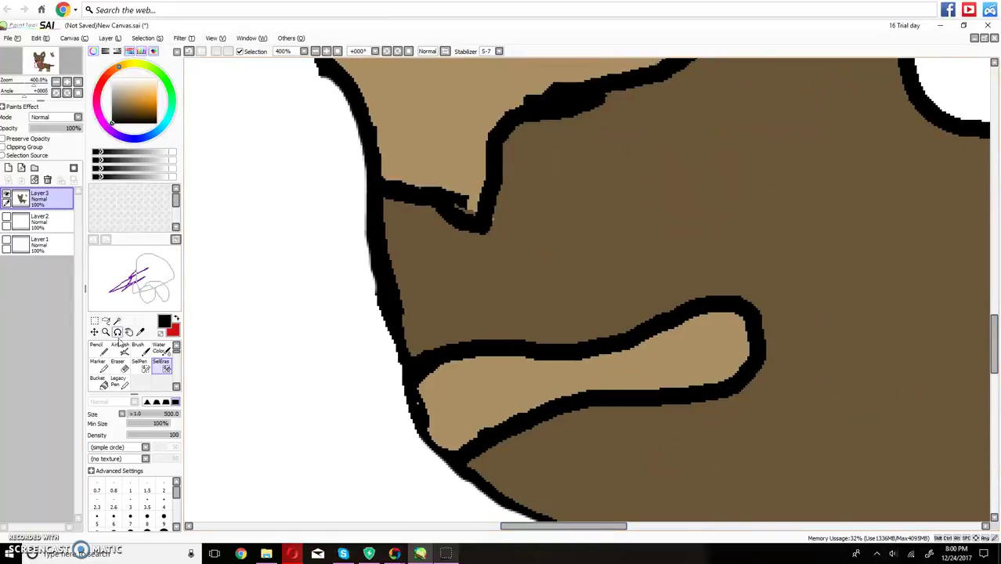
left_click(118, 368)
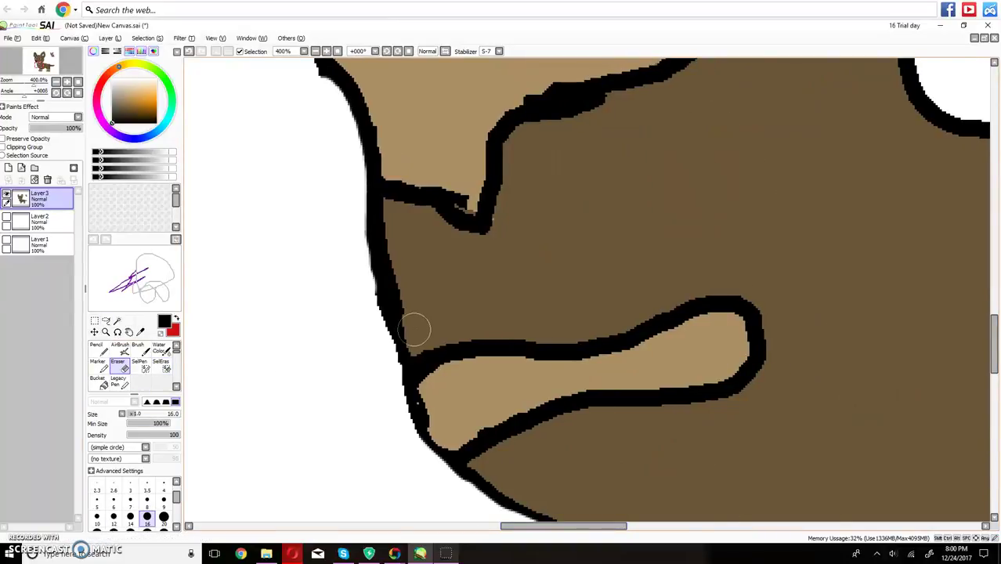
scroll(864, 331, "down", 3)
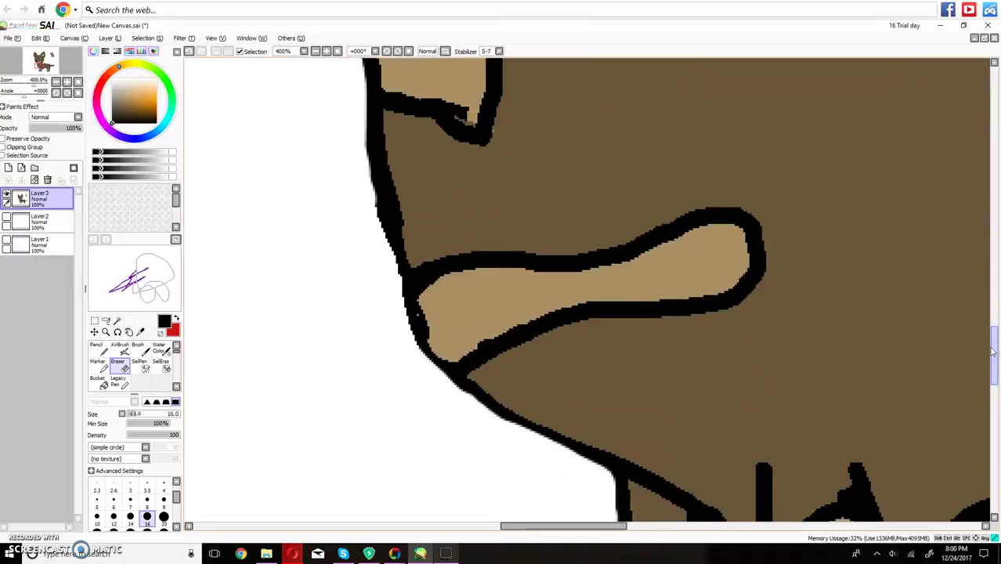
mouse_move(374, 64)
left_mouse_down()
mouse_move(452, 188)
mouse_move(520, 329)
mouse_move(585, 409)
mouse_move(514, 367)
mouse_move(480, 331)
mouse_move(364, 106)
mouse_move(389, 231)
mouse_move(447, 355)
mouse_move(490, 380)
mouse_move(405, 252)
mouse_move(394, 212)
mouse_move(415, 210)
mouse_move(423, 182)
mouse_move(405, 165)
mouse_move(430, 197)
mouse_move(481, 327)
mouse_move(516, 369)
left_mouse_up()
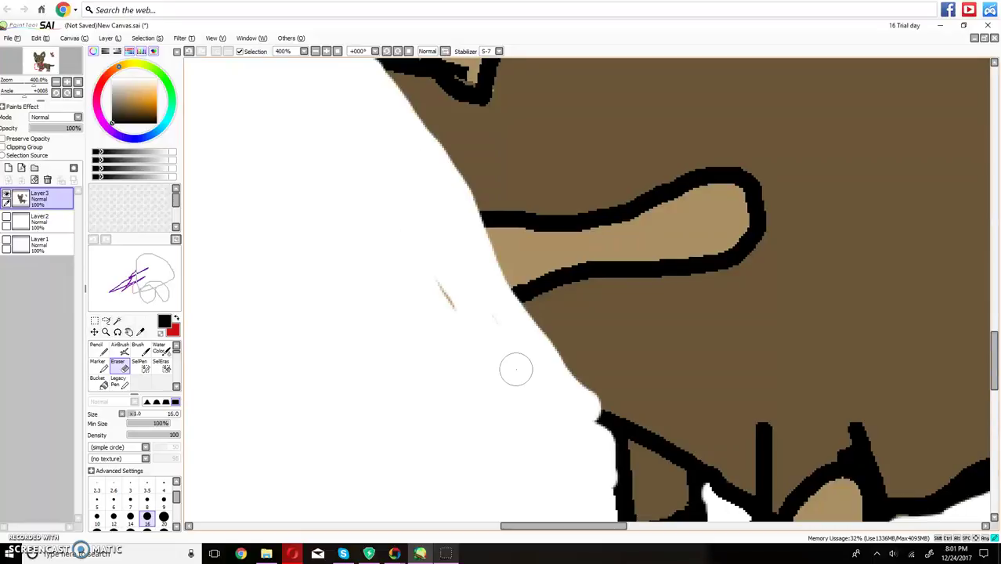
left_click_drag(439, 265, 465, 324)
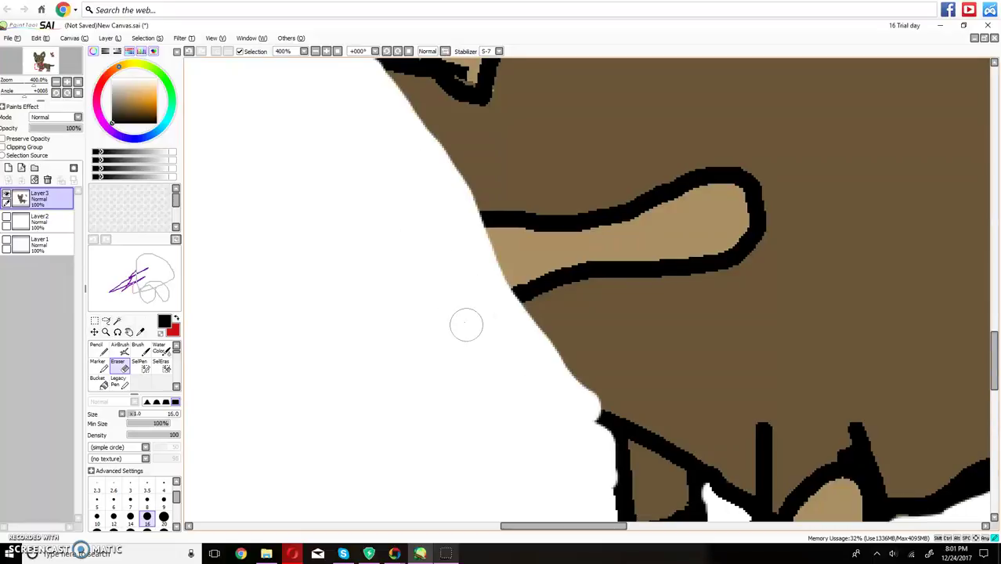
Switch to the black Legacy Pen at size 8 for outlining the trimmed chest edge
left_click(119, 383)
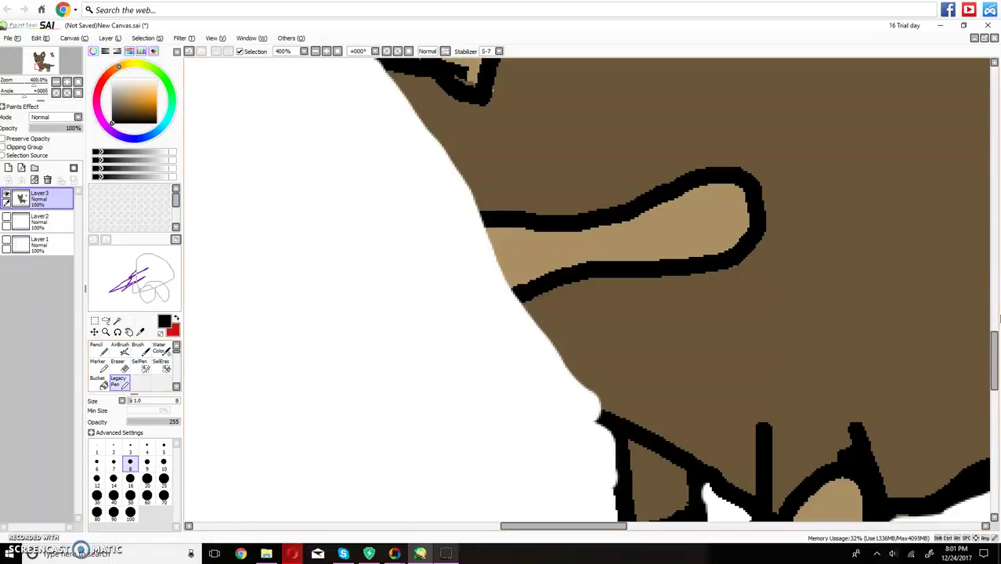